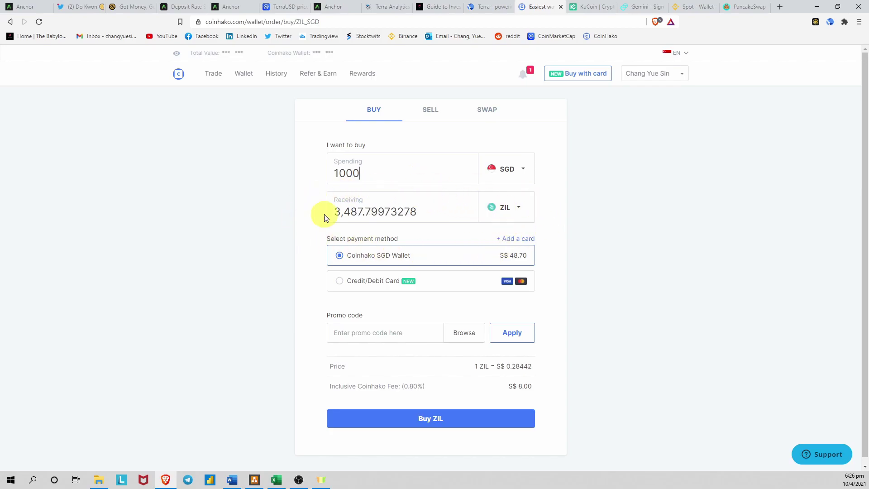
# On KuCoin, open the deposit page and bring up the ZIL wallet address for the Trading Account.
pyautogui.hotkey('alt', 'Tab')
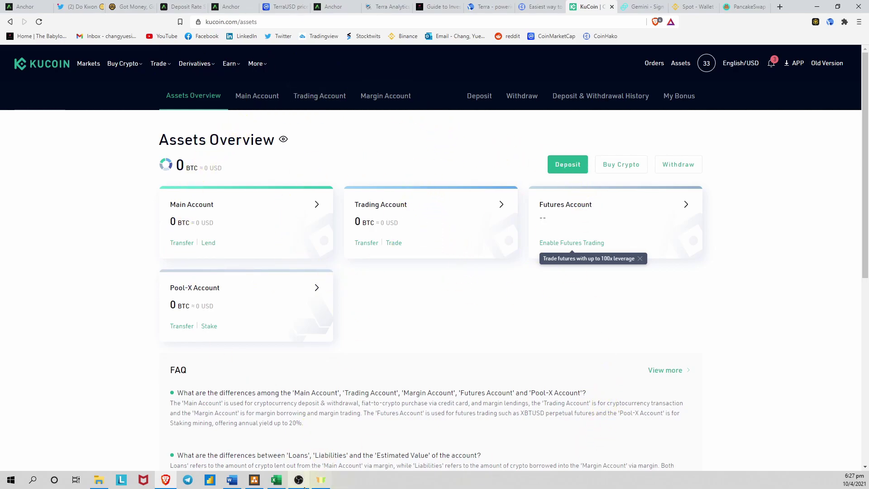
pyautogui.click(539, 7)
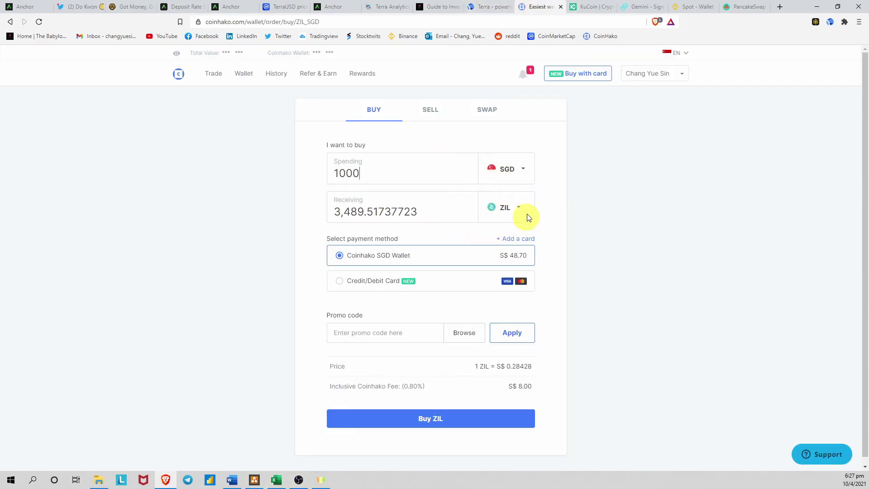
pyautogui.click(590, 10)
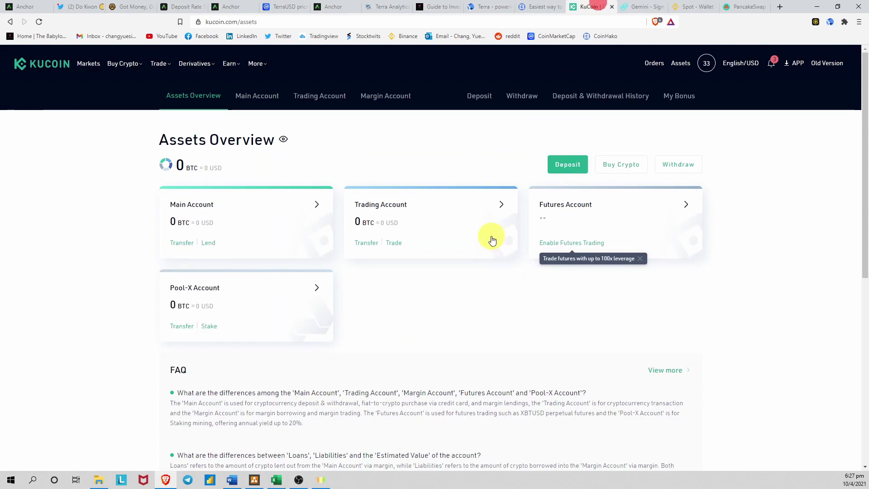
pyautogui.click(567, 165)
pyautogui.click(519, 175)
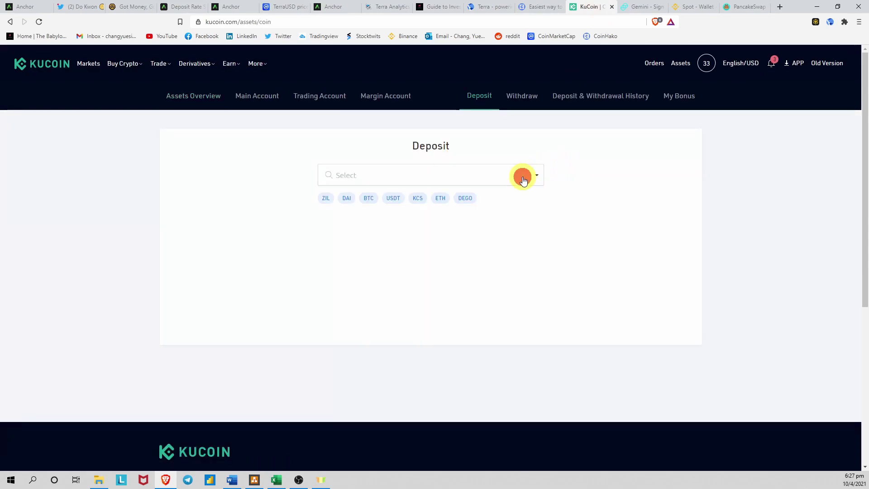
pyautogui.click(386, 225)
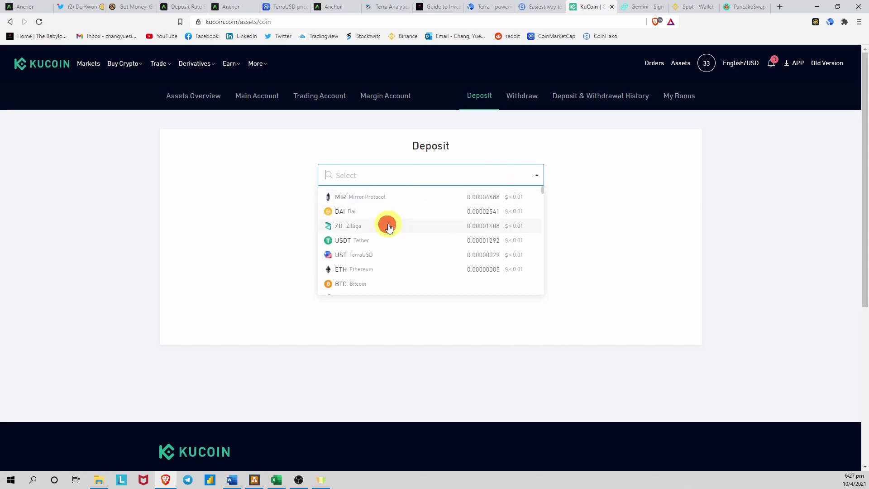
pyautogui.click(389, 297)
pyautogui.click(430, 320)
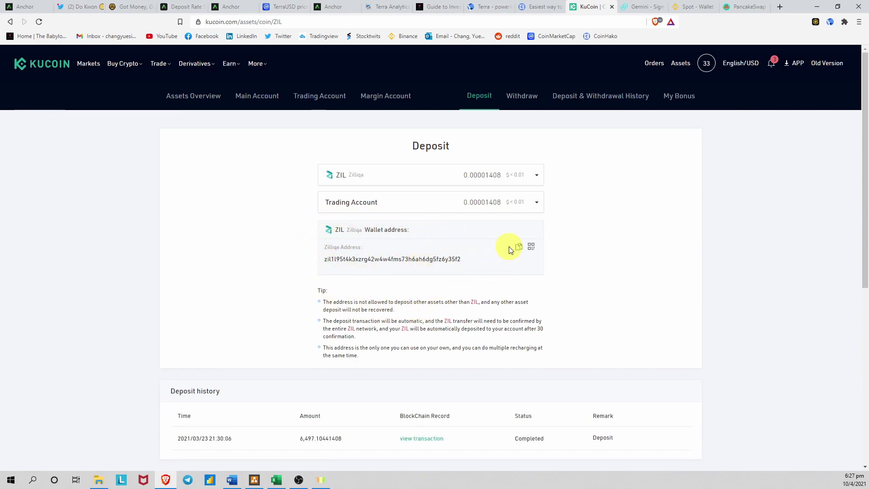
# In the Coinhako wallet, find ZIL in the coin list and open its Send form.
pyautogui.hotkey('ctrl', 'shift', 'Tab')
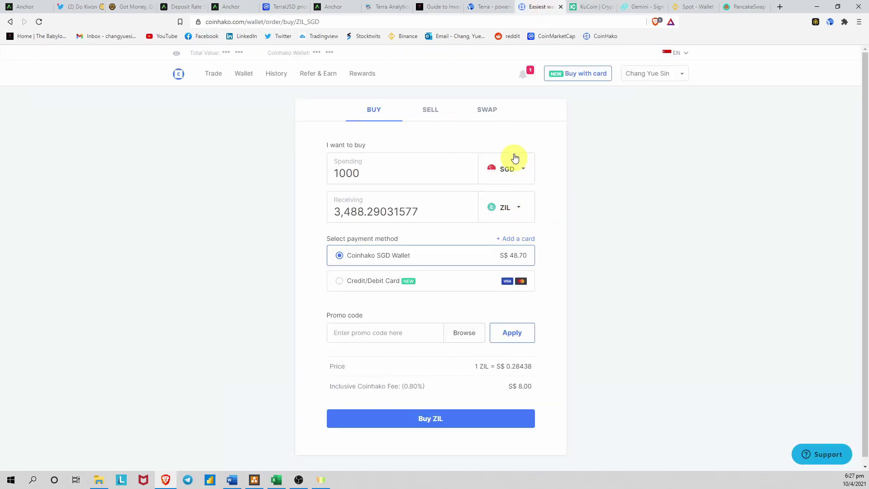
pyautogui.click(583, 3)
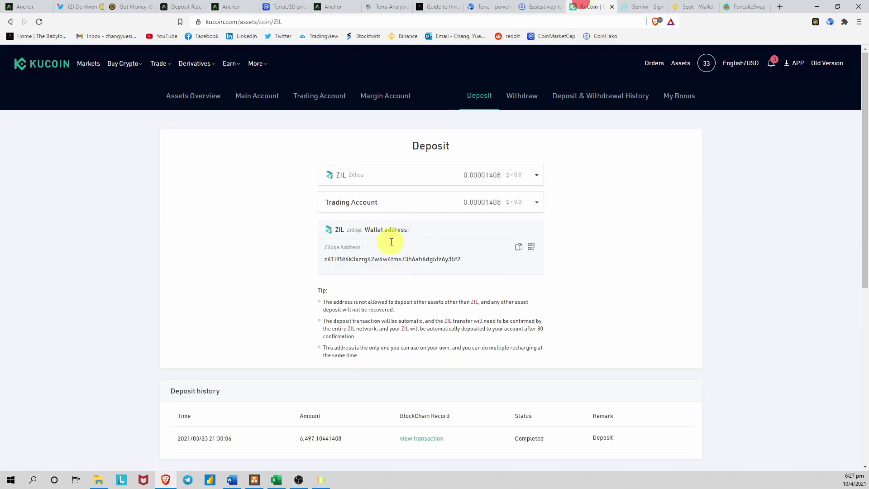
pyautogui.hotkey('ctrl', 'shift', 'Tab')
pyautogui.click(247, 73)
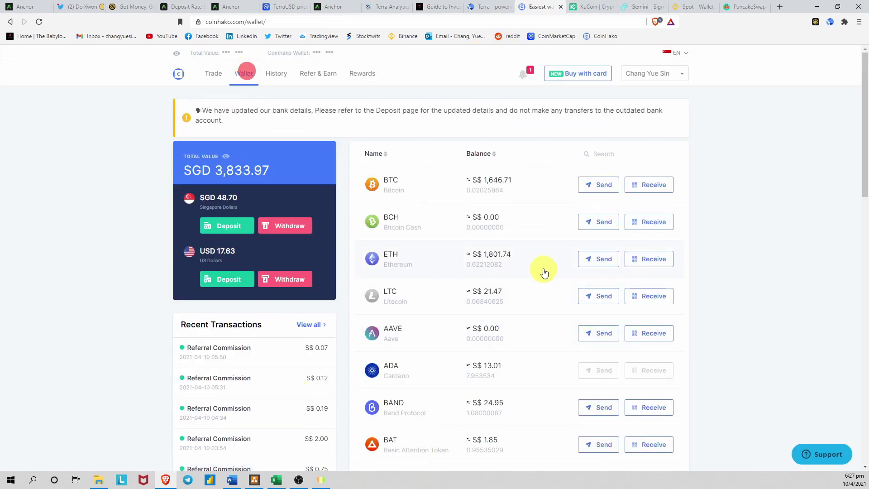
pyautogui.scroll(-10, 500, 355)
pyautogui.scroll(-3, 505, 355)
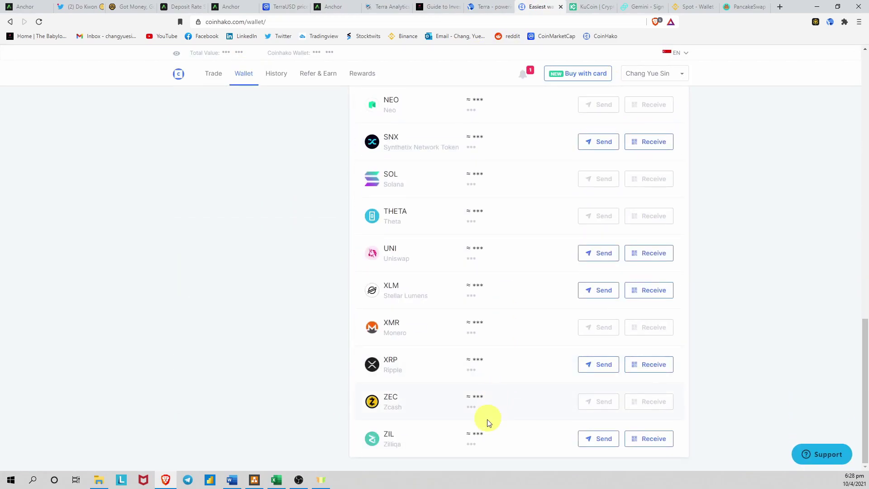
pyautogui.click(443, 439)
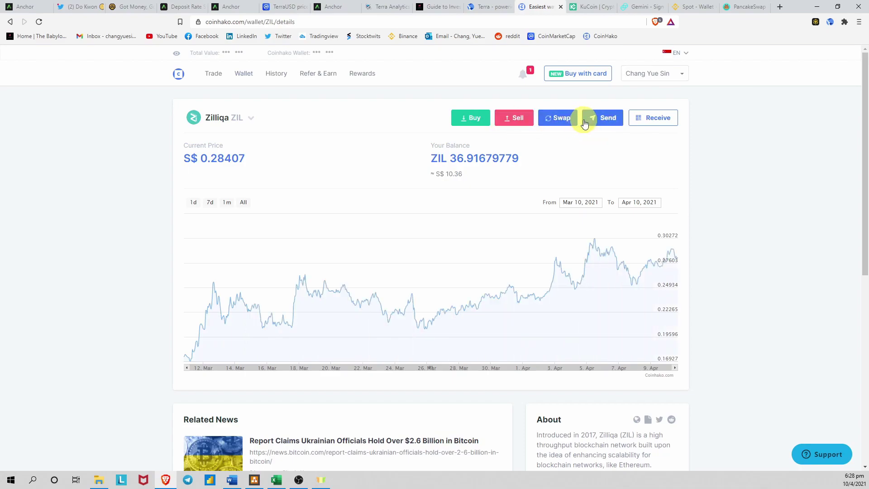
pyautogui.click(607, 115)
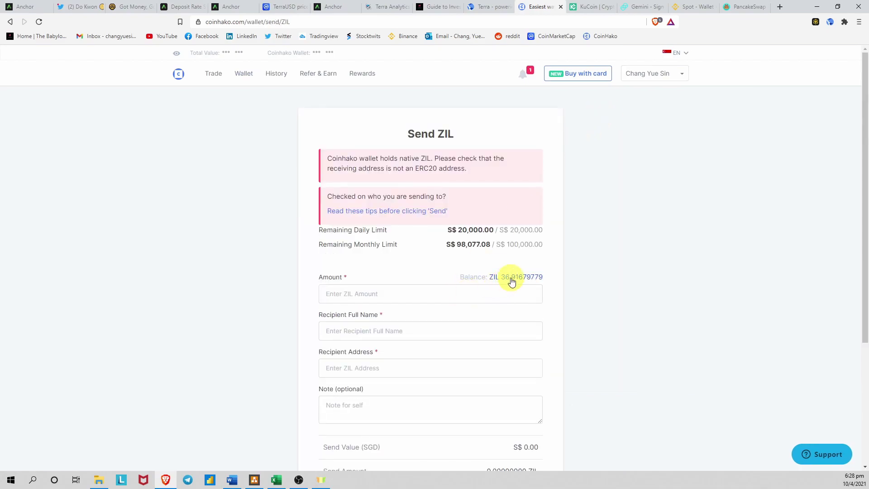
# Recheck KuCoin's ZIL deposit address, set Coinhako's send amount to 36.81679779 ZIL and activate the Recipient Address field.
pyautogui.hotkey('ctrl', 'Tab')
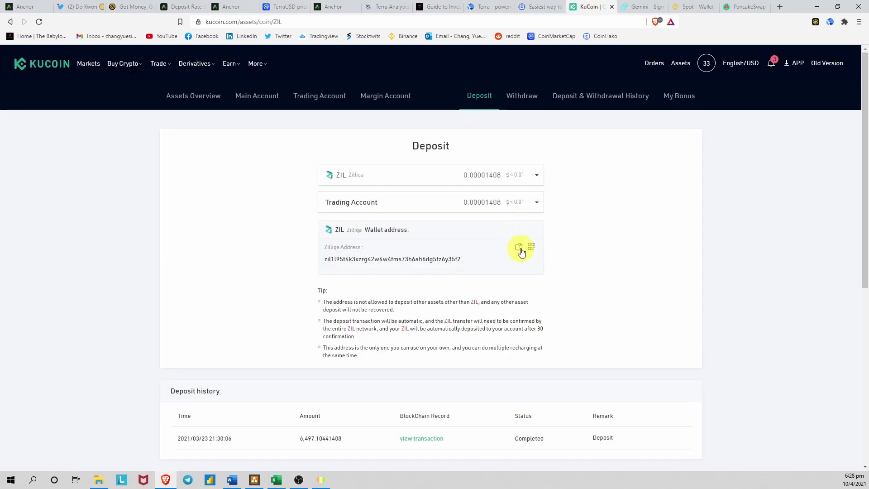
pyautogui.hotkey('ctrl', 'shift', 'Tab')
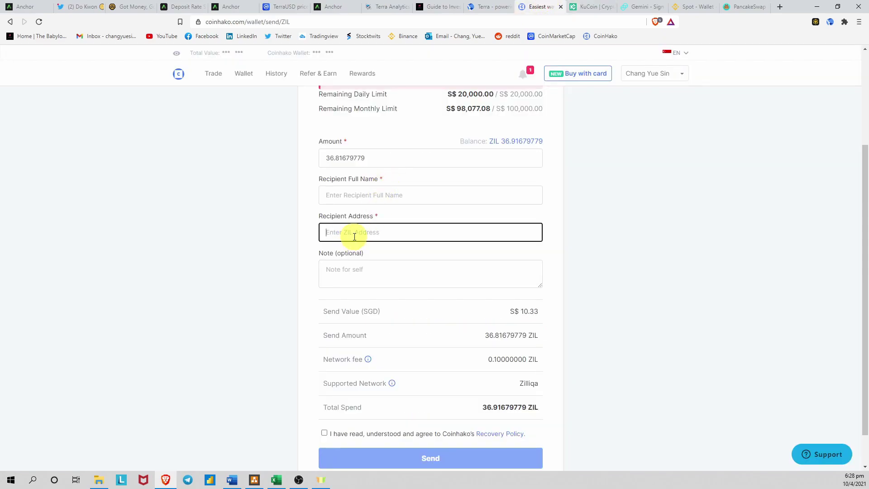
pyautogui.click(353, 233)
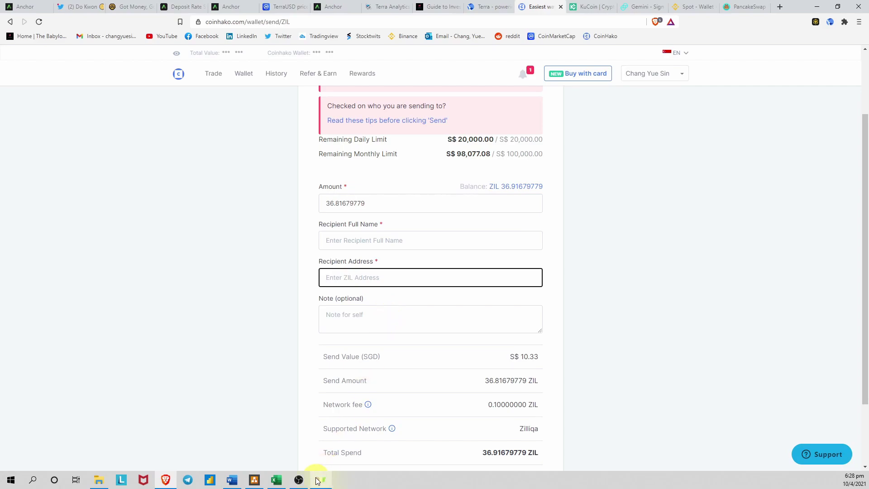
# Review the Kucoin/Bittrex stage of the draw.io flowchart, and open the ZIL/USDT pair by searching KuCoin's markets for zil.
pyautogui.click(254, 479)
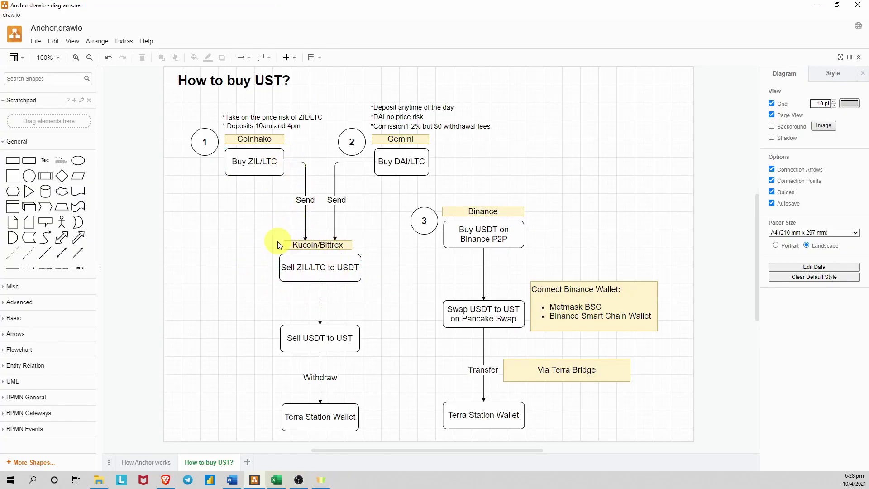
pyautogui.scroll(-1, 270, 245)
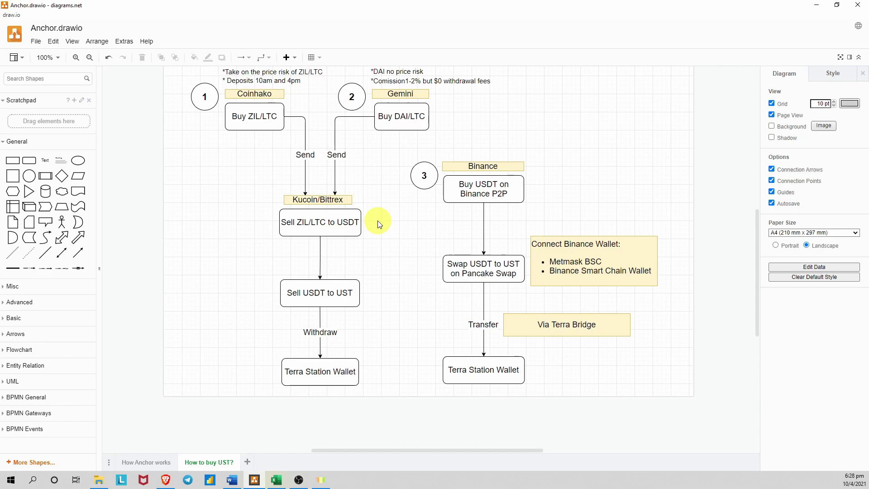
pyautogui.hotkey('alt', 'Tab')
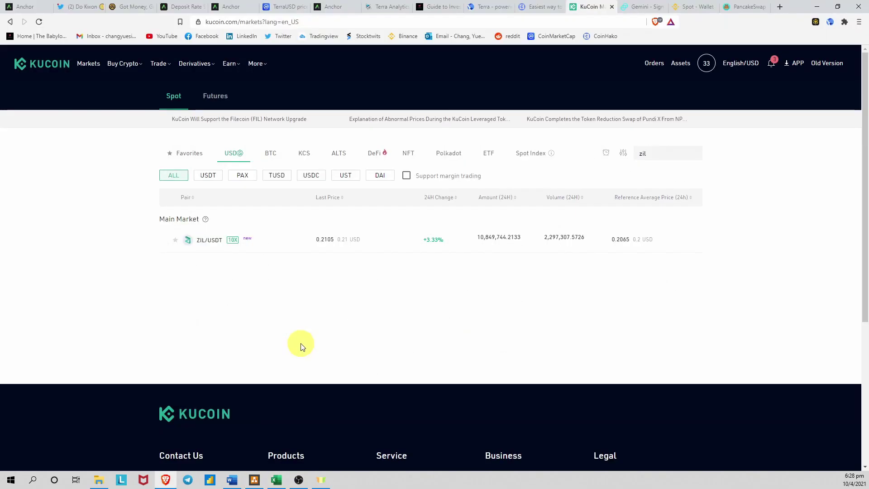
pyautogui.click(88, 64)
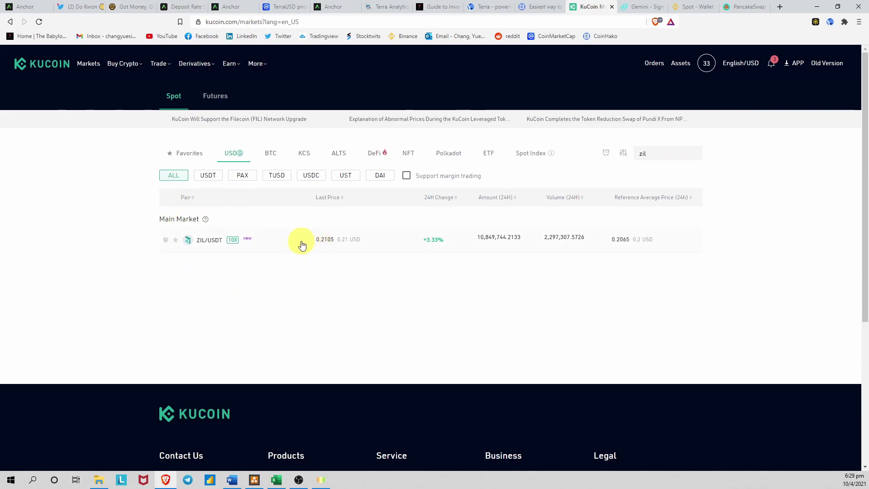
pyautogui.click(271, 242)
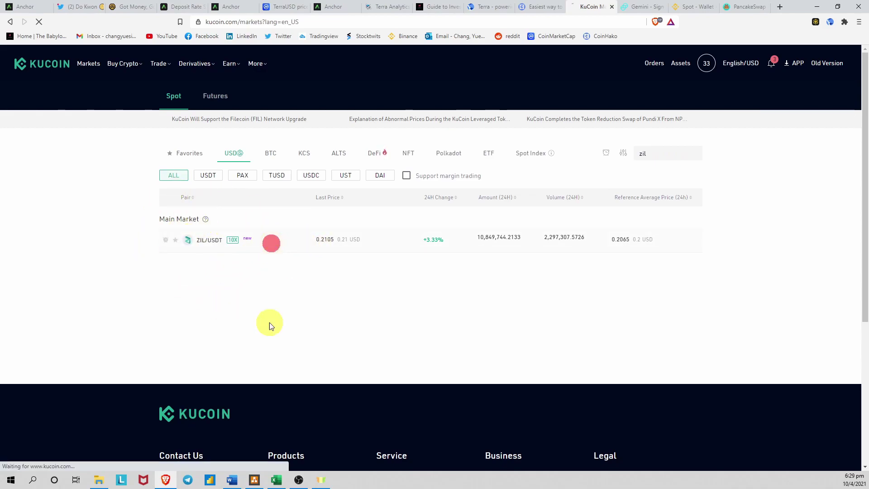
# Check the Terra Station Wallet withdrawal stage in the draw.io flowchart and bring up the terra.money page in the browser.
pyautogui.hotkey('alt', 'Tab')
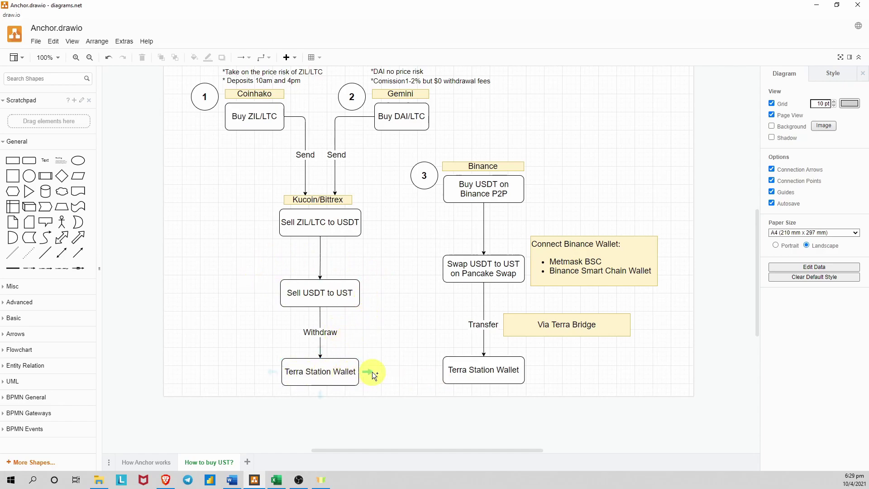
pyautogui.moveTo(165, 483)
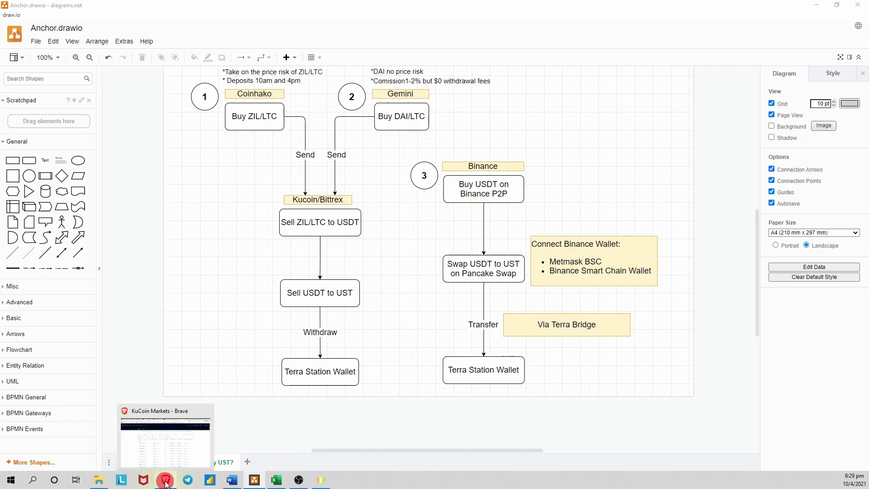
pyautogui.click(165, 483)
pyautogui.click(494, 5)
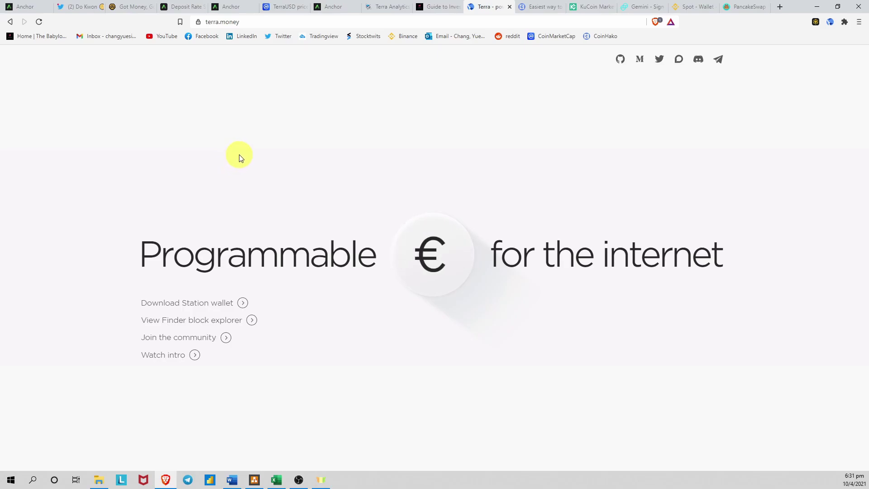
# Examine the total deposit, transaction history and interest sections on Anchor's Earn page.
pyautogui.click(231, 7)
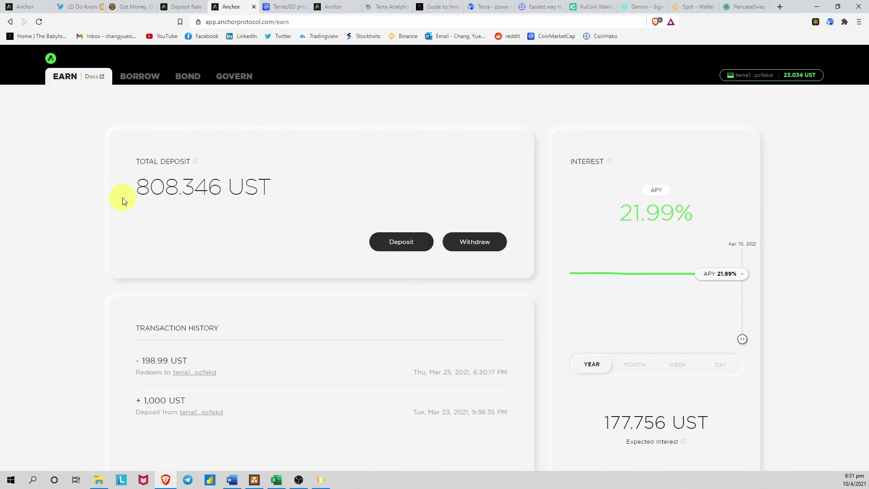
pyautogui.scroll(-1, 344, 341)
pyautogui.scroll(1, 199, 358)
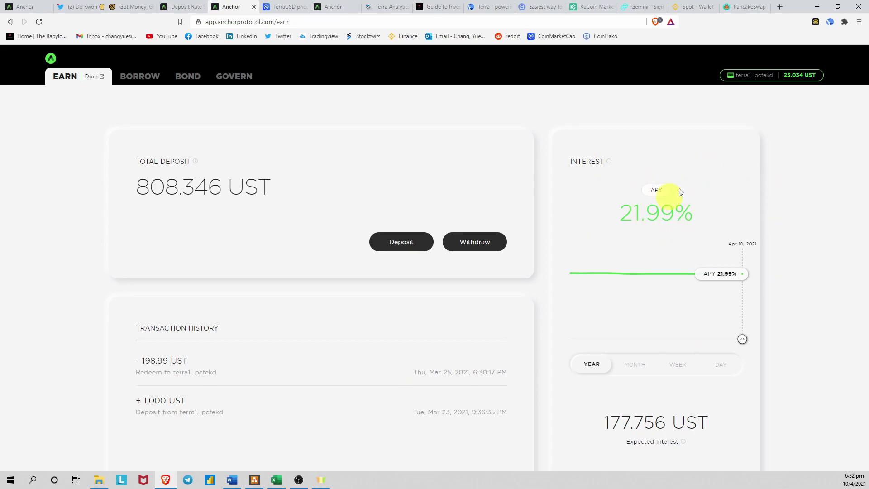
# Switch to the draw.io flowchart and review the Gemini route's notes and its Buy DAI/LTC stage.
pyautogui.click(254, 480)
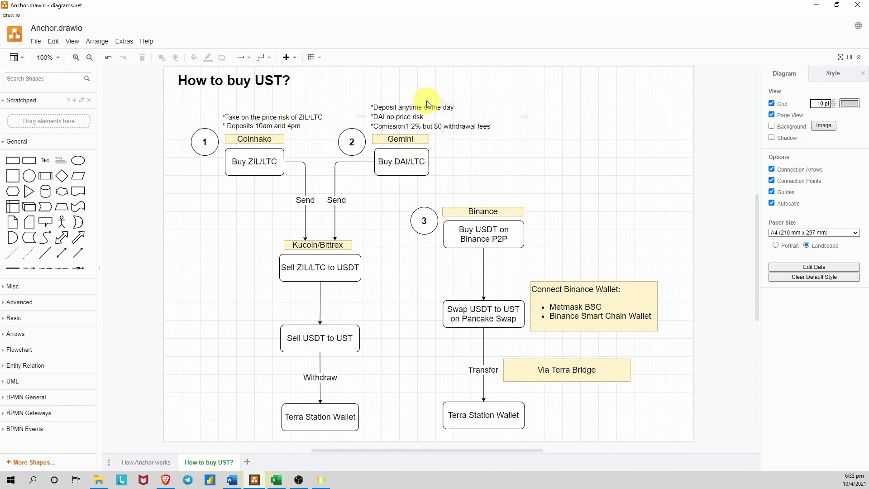
pyautogui.click(459, 122)
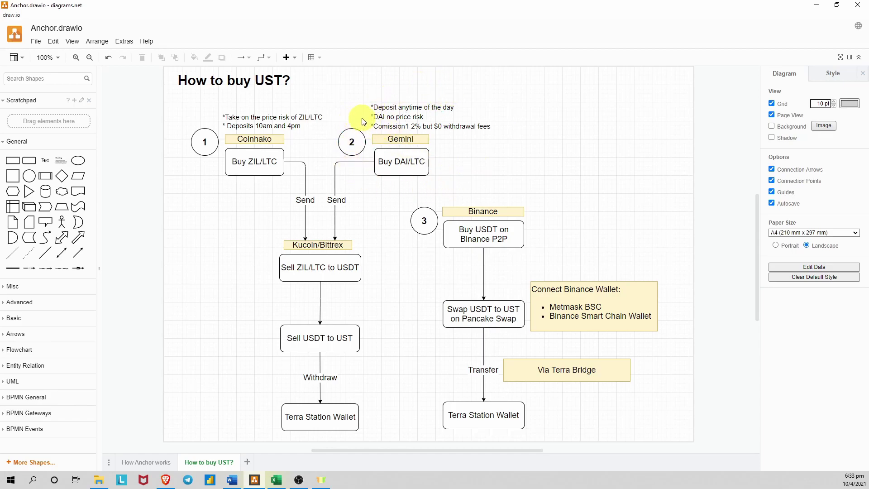
pyautogui.click(397, 167)
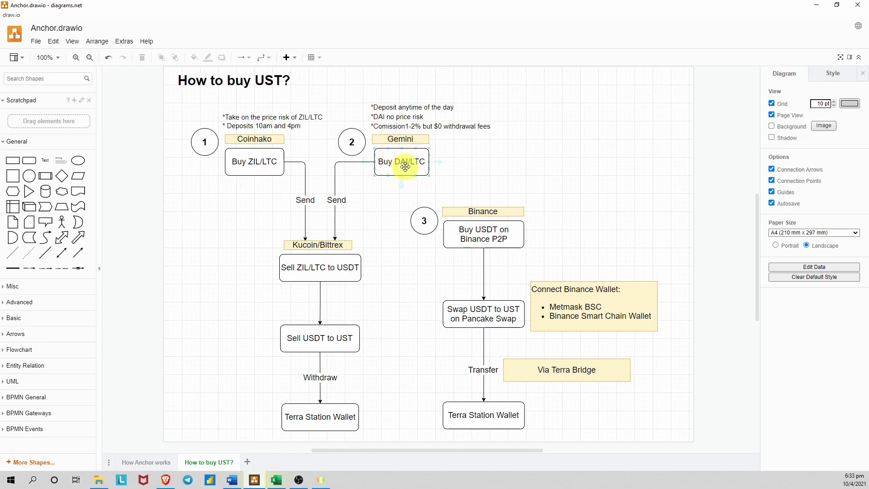
pyautogui.click(383, 192)
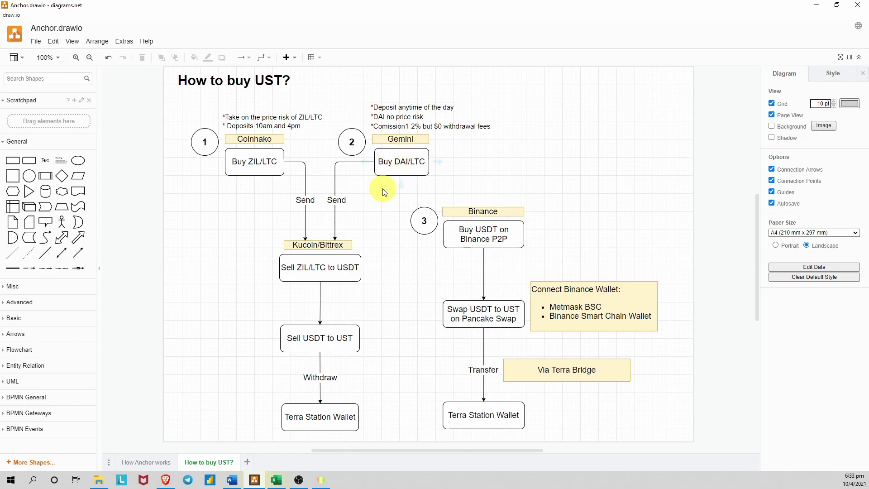
# Switch to Gemini in the browser and look up Dai in the market list.
pyautogui.click(166, 480)
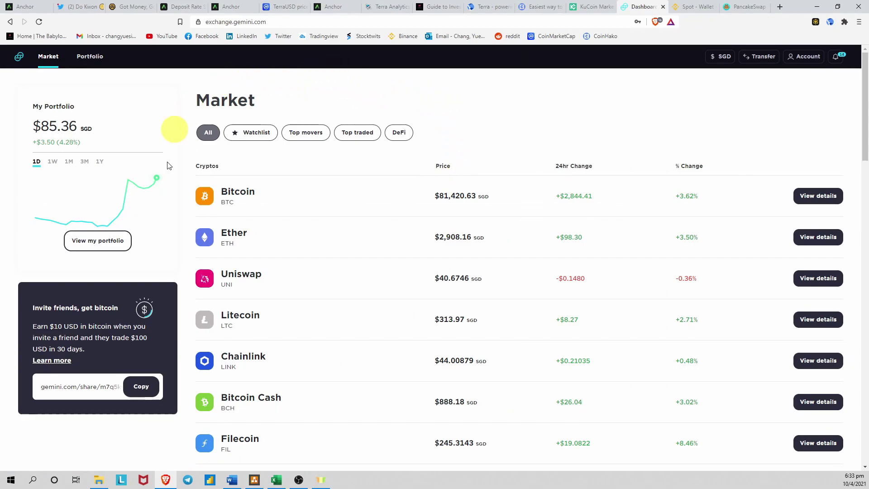
pyautogui.scroll(-1, 462, 164)
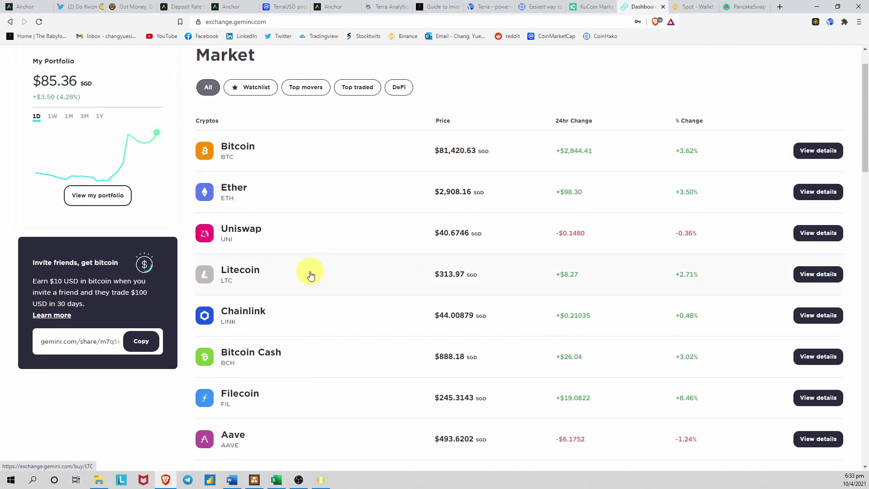
pyautogui.scroll(-5, 269, 283)
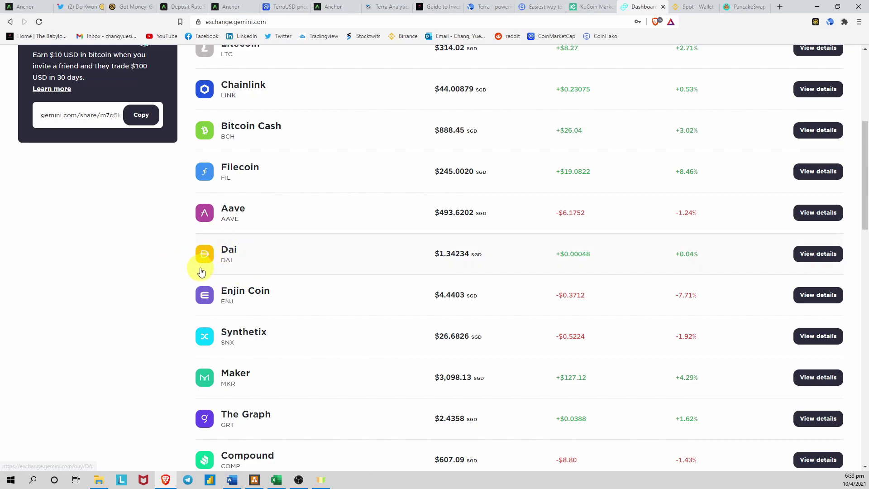
# Return to the draw.io flowchart and review the Coinhako route from Buy ZIL/LTC to sending to Kucoin/Bittrex.
pyautogui.click(254, 479)
pyautogui.click(252, 168)
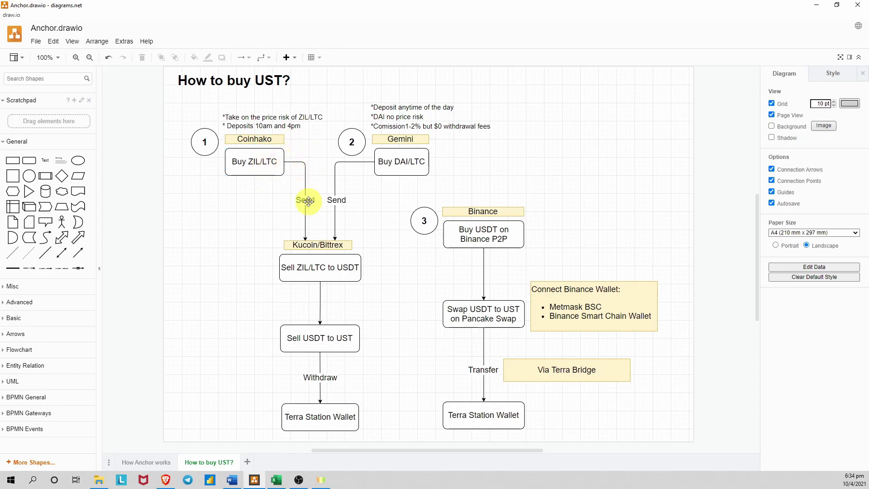
pyautogui.click(307, 243)
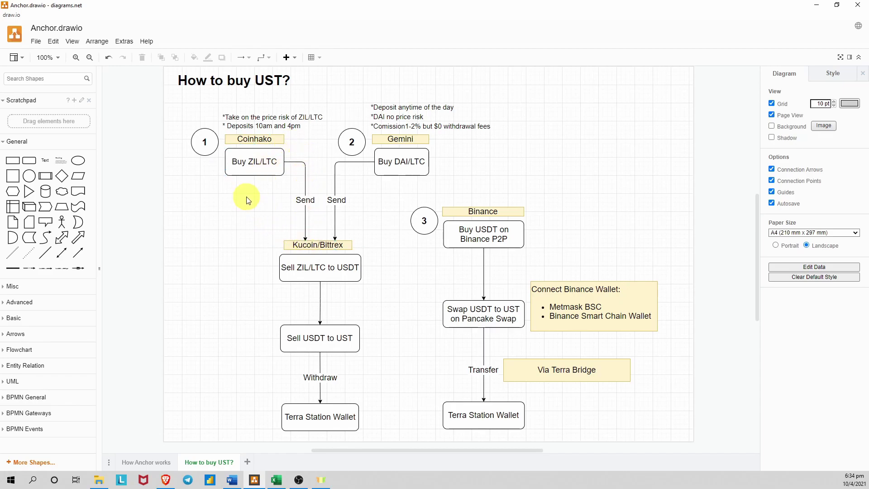
pyautogui.click(249, 163)
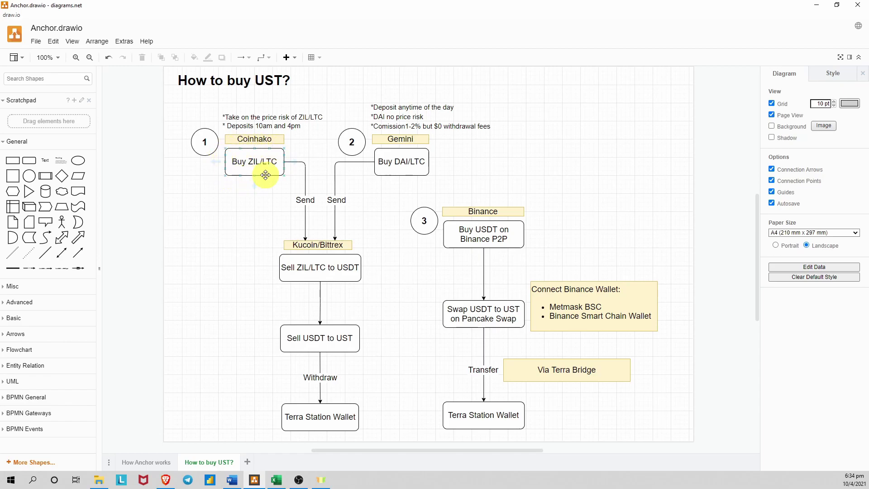
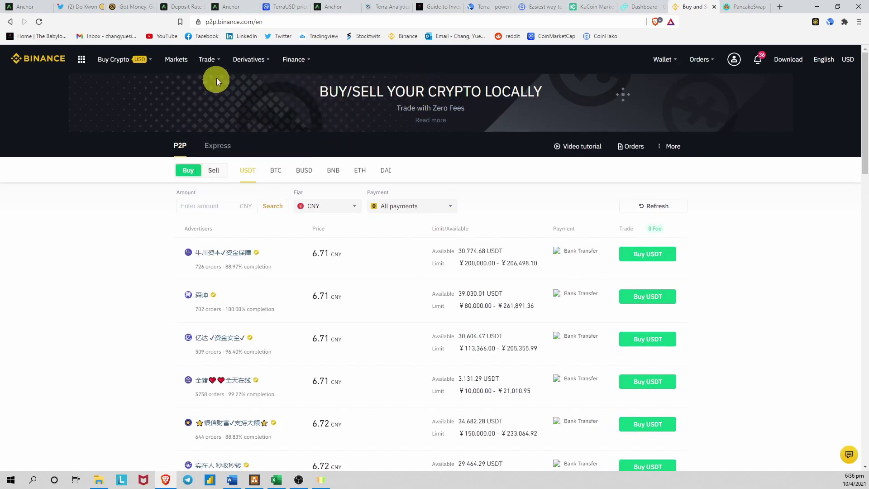
# Filter the Binance P2P USDT buy offers to SGD for an amount of 1000.
pyautogui.moveTo(215, 61)
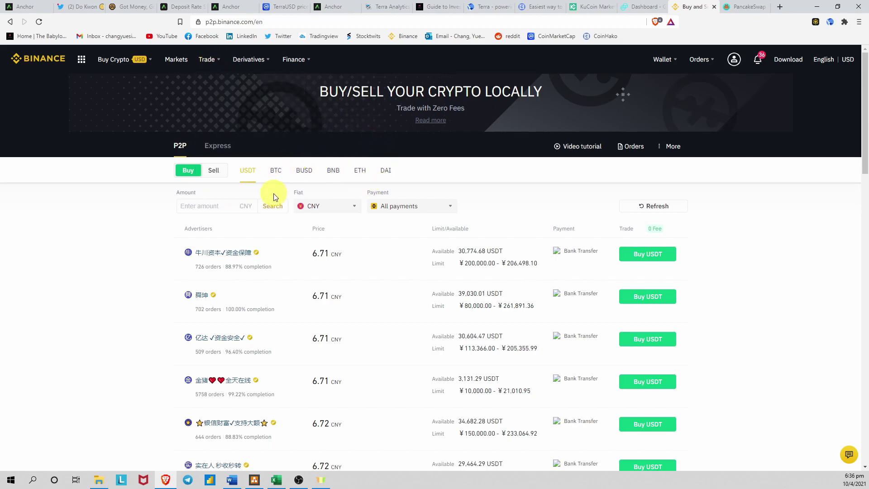
pyautogui.click(314, 207)
pyautogui.write('cny')
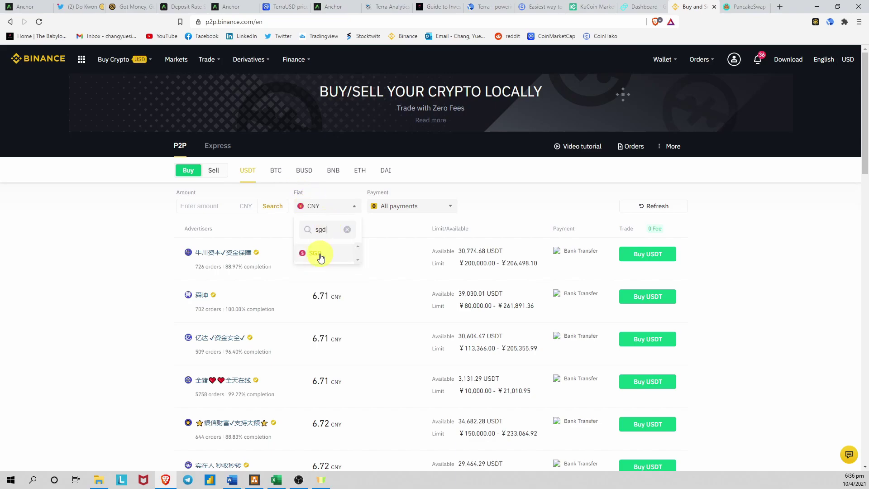
pyautogui.click(318, 252)
pyautogui.click(239, 209)
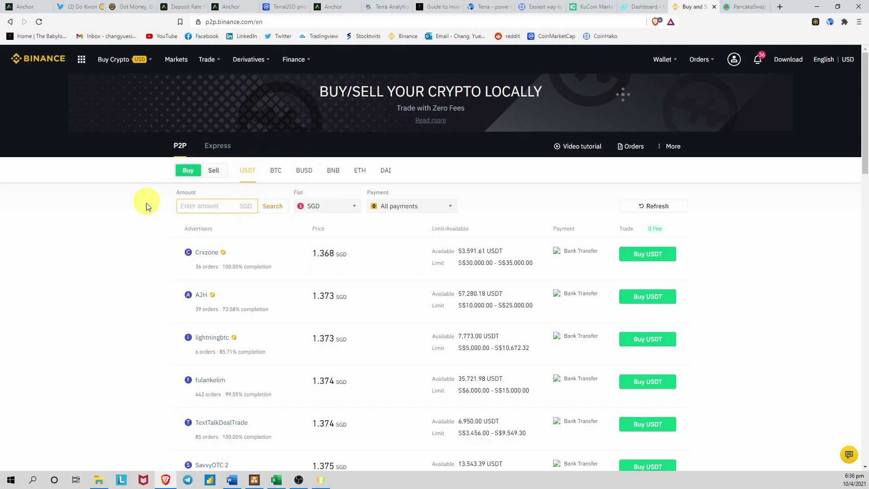
pyautogui.write('1000')
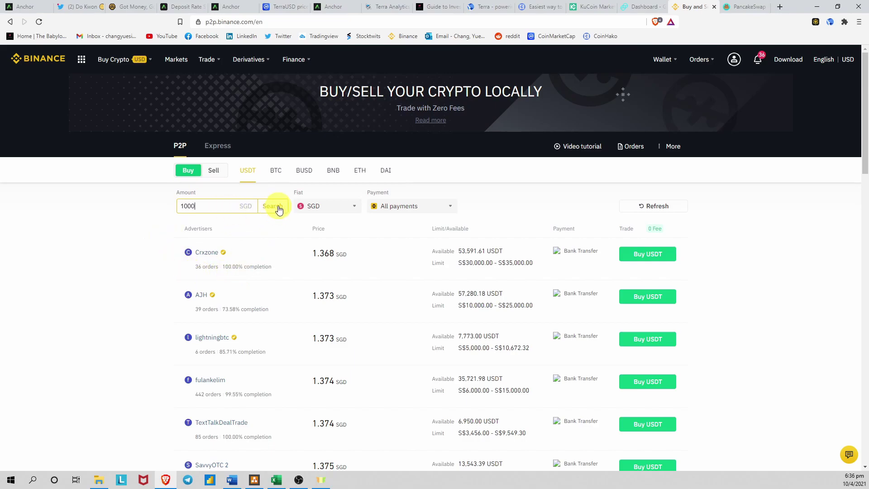
pyautogui.click(275, 207)
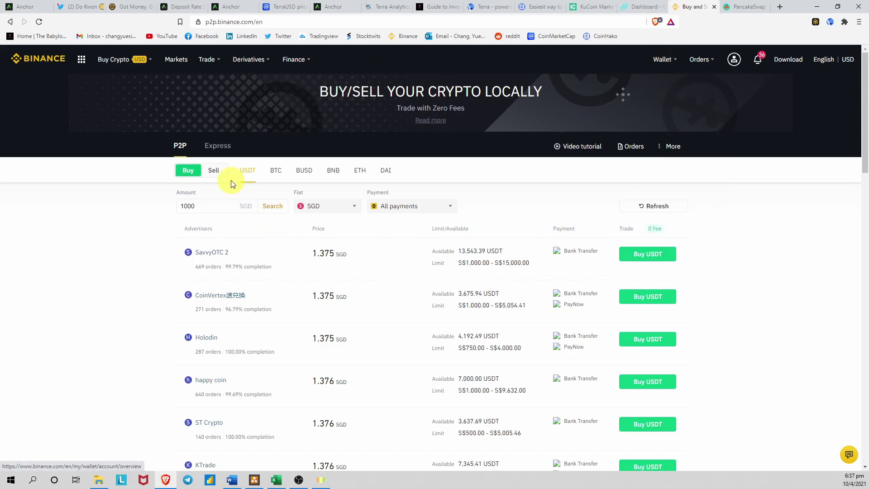
# Open the first listed USDT buy offer and enter 1000 SGD as the amount to pay.
pyautogui.click(656, 256)
pyautogui.click(530, 269)
pyautogui.write('1000')
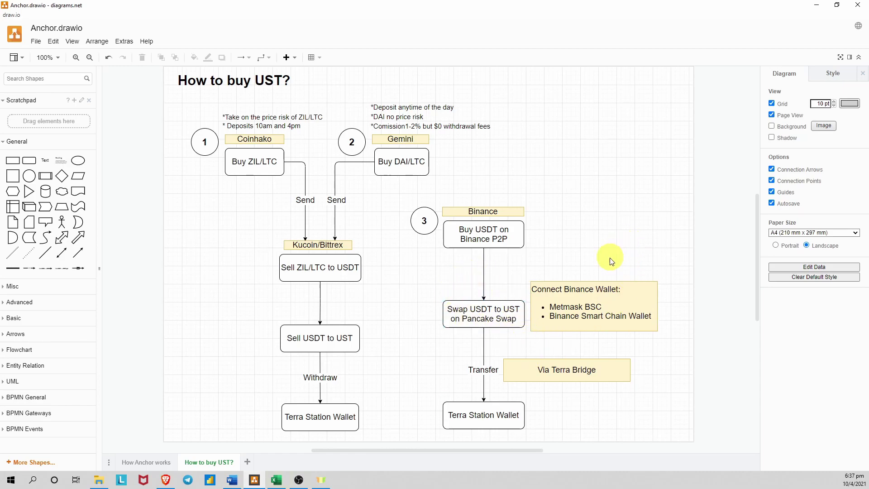
# Review the flowchart's Connect Binance Wallet note and connect PancakeSwap to the Binance Chain Wallet.
pyautogui.click(532, 292)
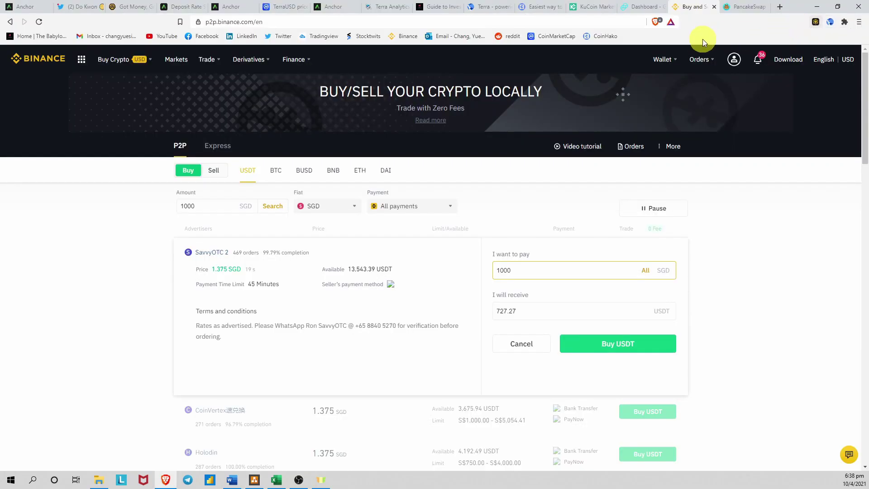
pyautogui.click(816, 21)
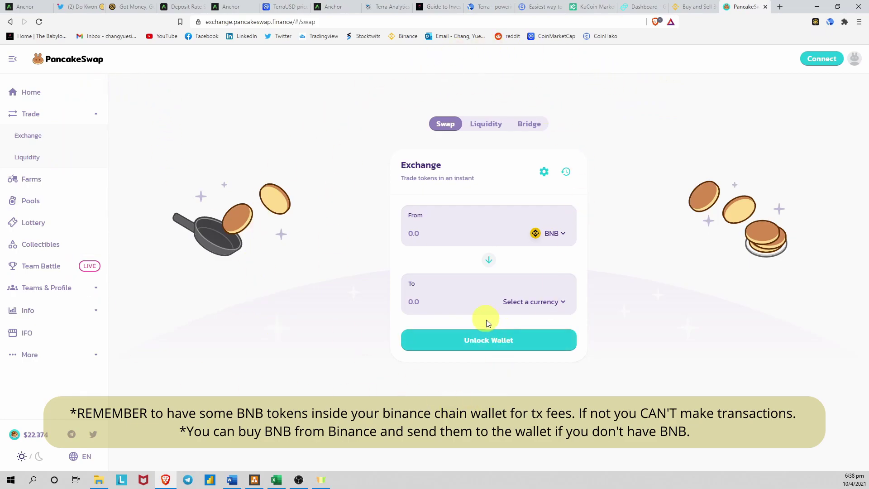
pyautogui.click(809, 60)
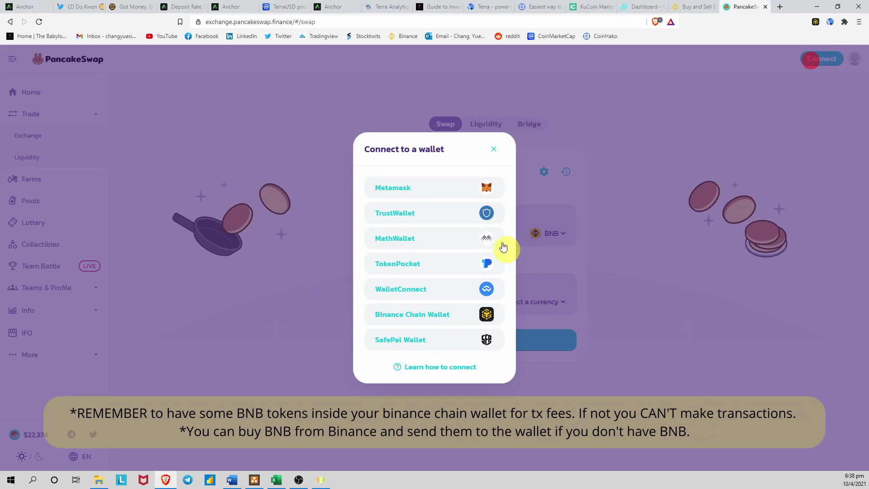
pyautogui.click(441, 314)
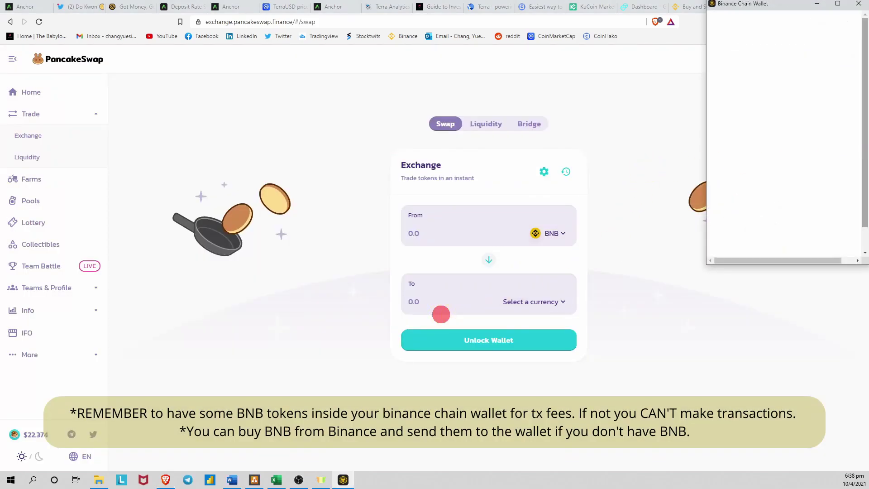
pyautogui.click(786, 238)
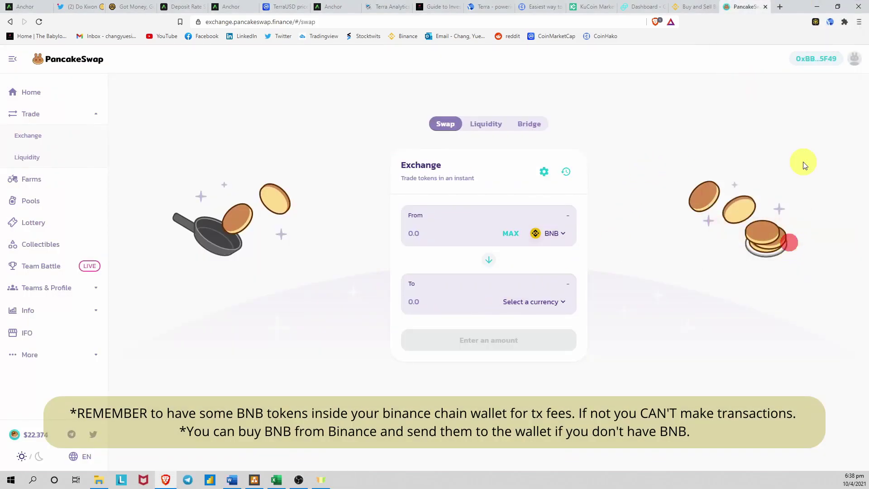
# Set the PancakeSwap exchange to swap from USDT to UST.
pyautogui.click(552, 234)
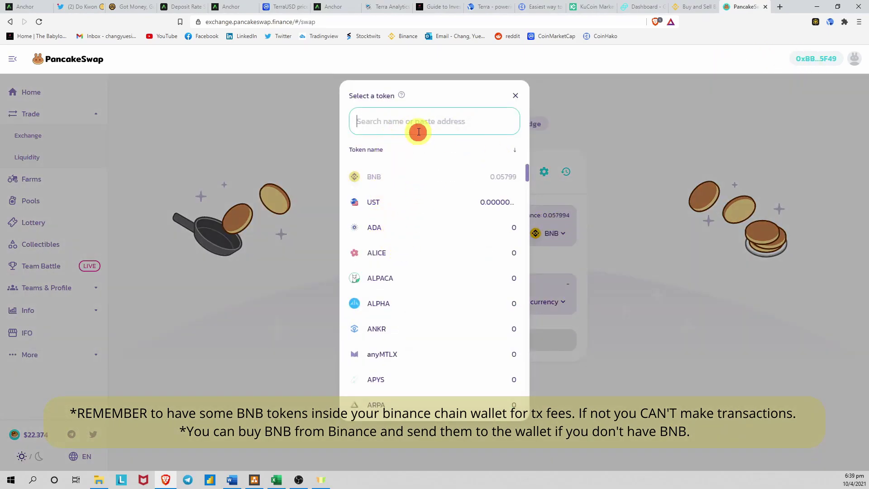
pyautogui.write('usdt')
pyautogui.click(381, 176)
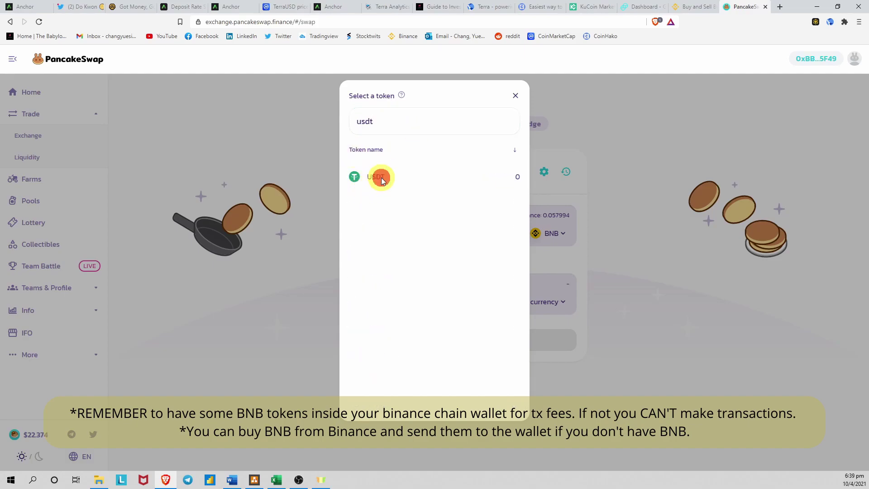
pyautogui.click(542, 299)
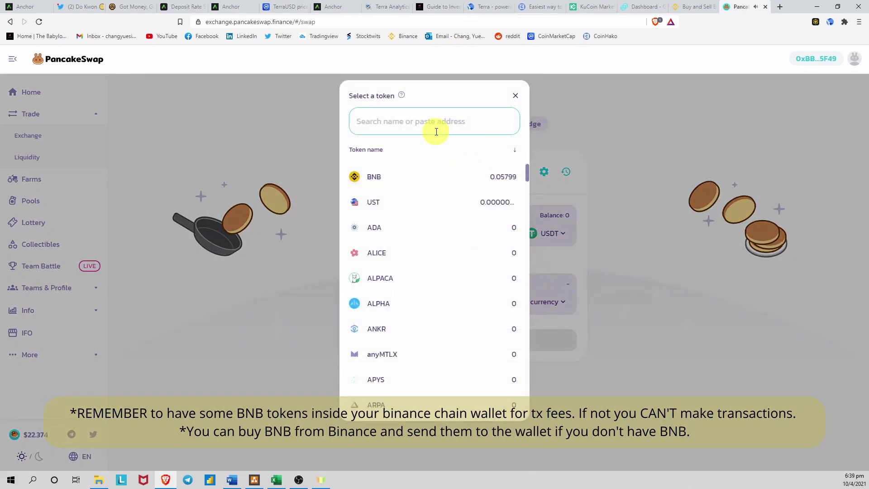
pyautogui.click(379, 202)
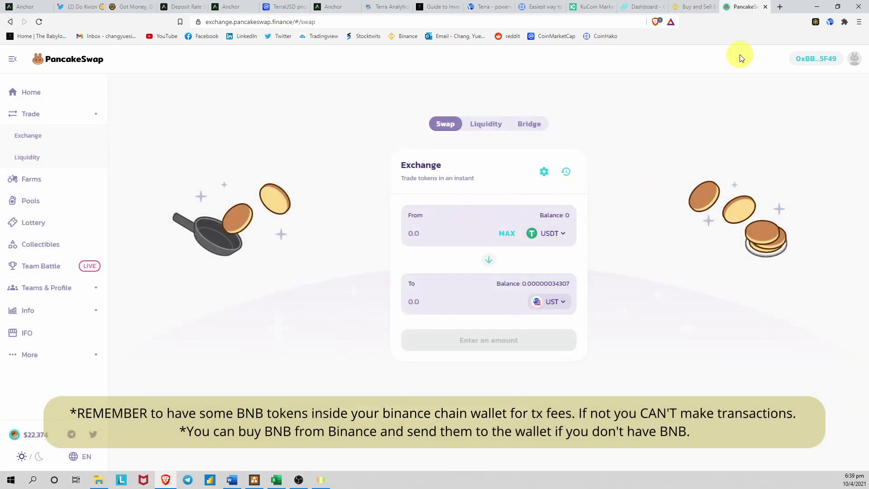
# Check the connected wallet's address on PancakeSwap and the matching account in the Binance Chain Wallet extension.
pyautogui.click(800, 57)
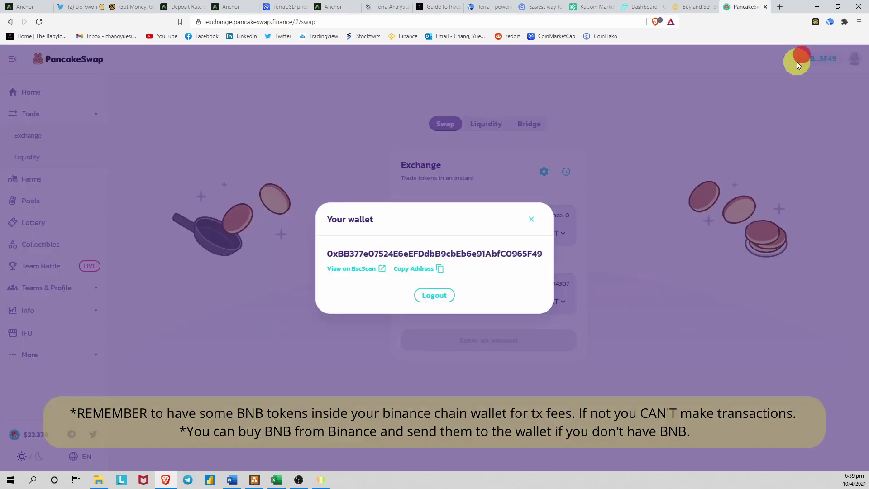
pyautogui.click(531, 219)
pyautogui.click(816, 21)
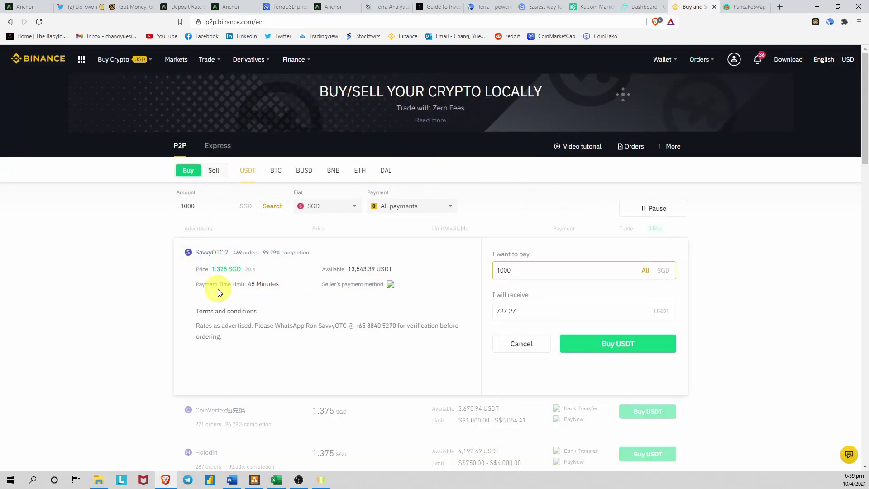
pyautogui.moveTo(657, 73)
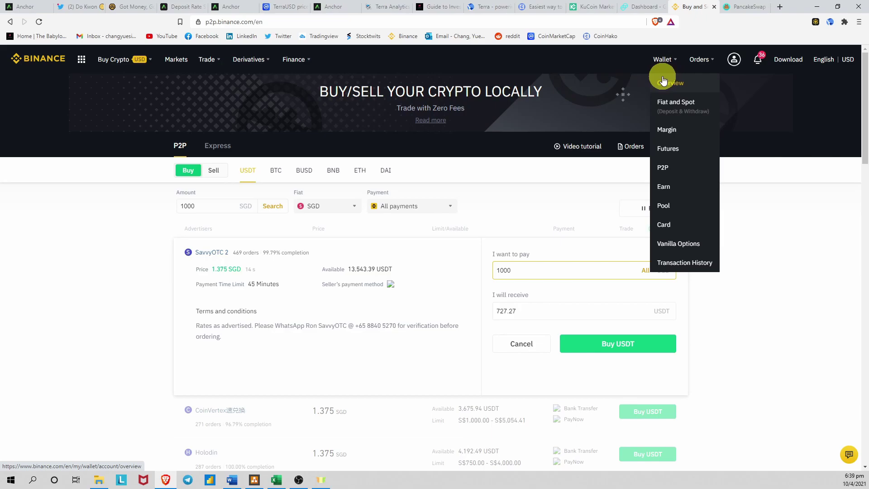
pyautogui.click(815, 25)
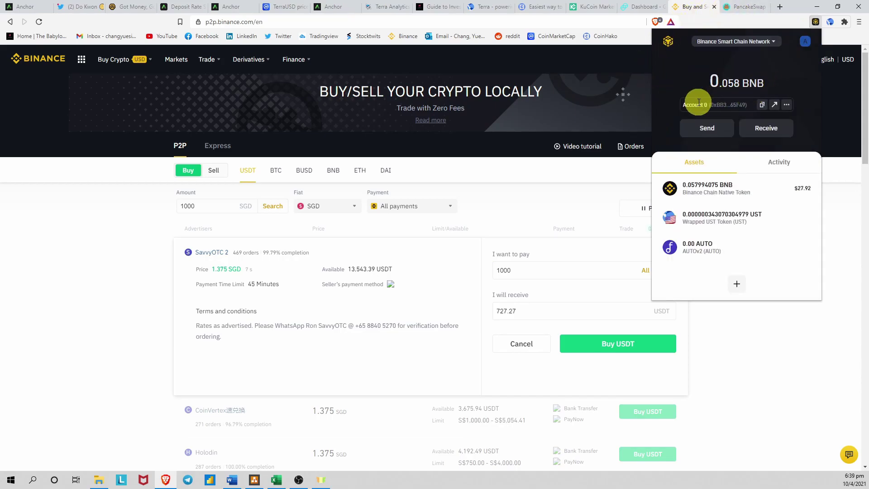
# Find USDT in Binance's Fiat and Spot wallet and open its withdrawal form.
pyautogui.click(661, 60)
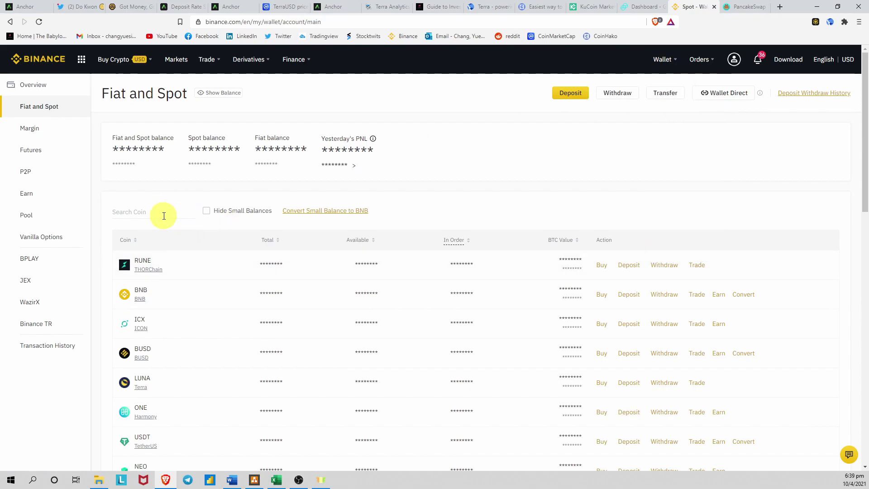
pyautogui.write('usdt')
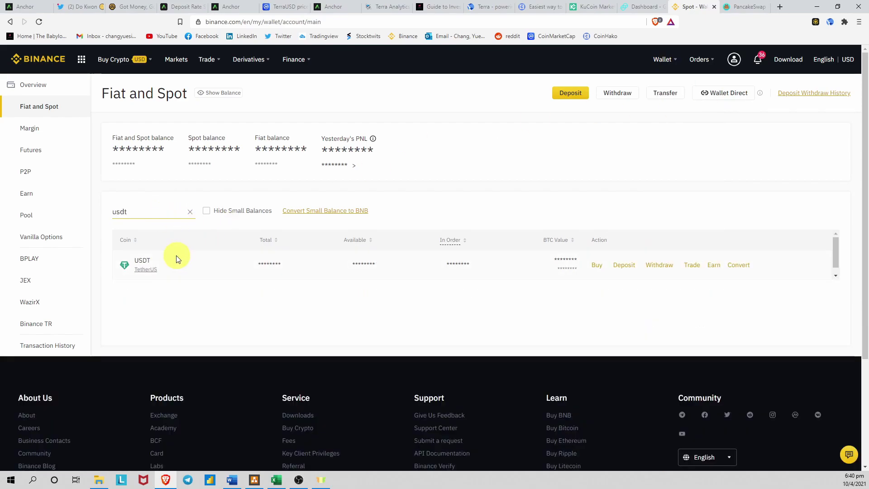
pyautogui.click(666, 268)
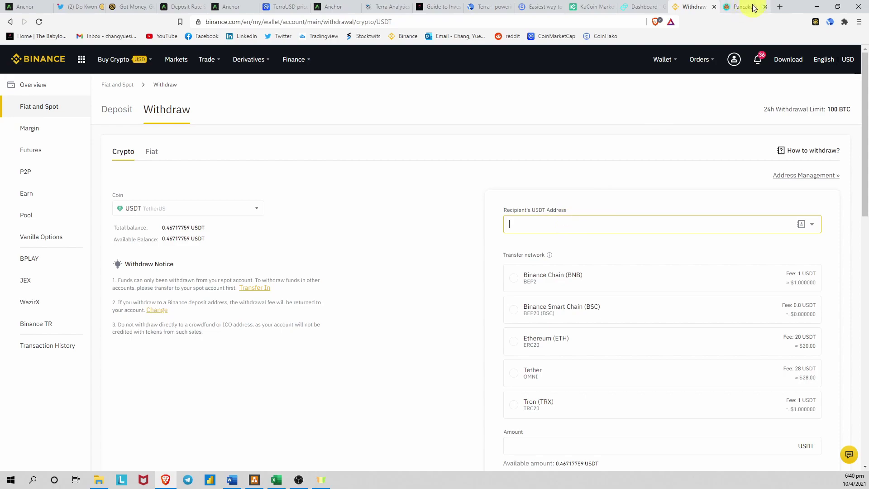
# Paste the Binance Chain Wallet address as the USDT recipient and select Binance Smart Chain (BSC) as the transfer network.
pyautogui.click(815, 23)
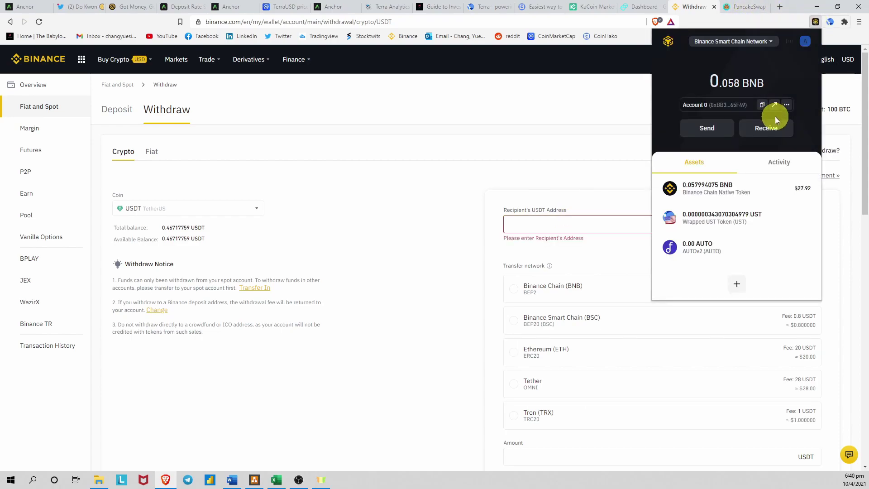
pyautogui.click(762, 107)
pyautogui.click(556, 224)
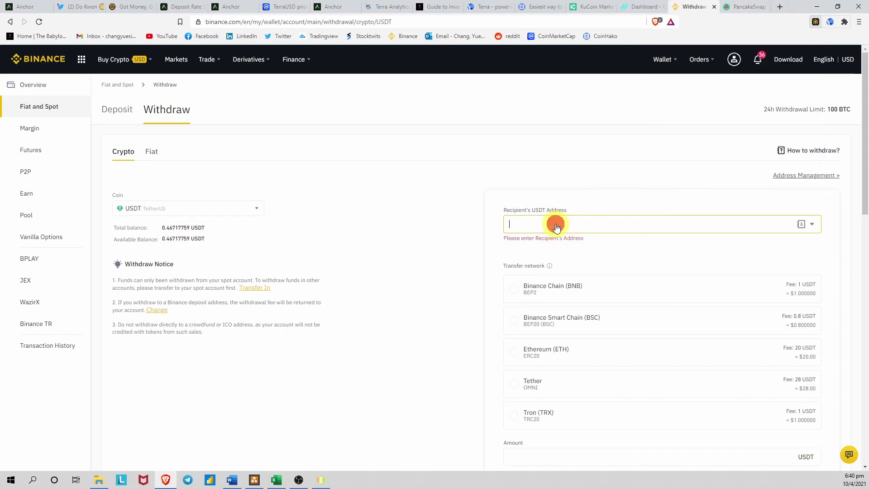
pyautogui.hotkey('ctrl', 'v')
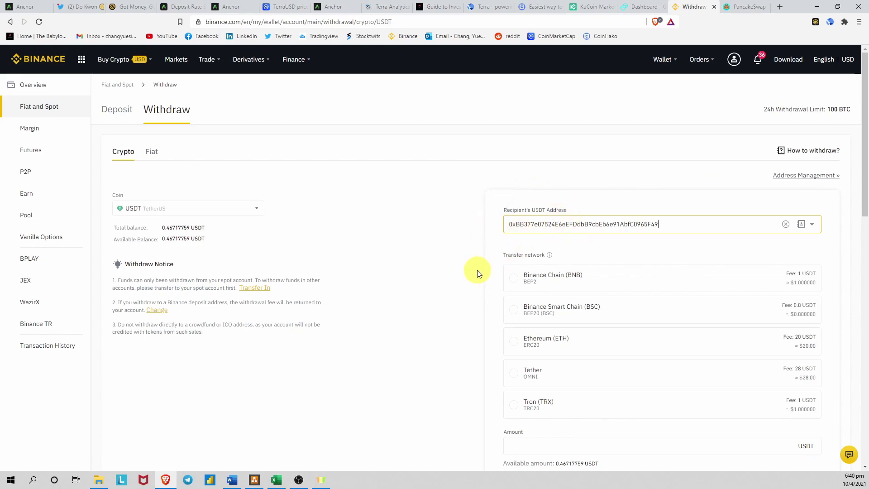
pyautogui.click(514, 311)
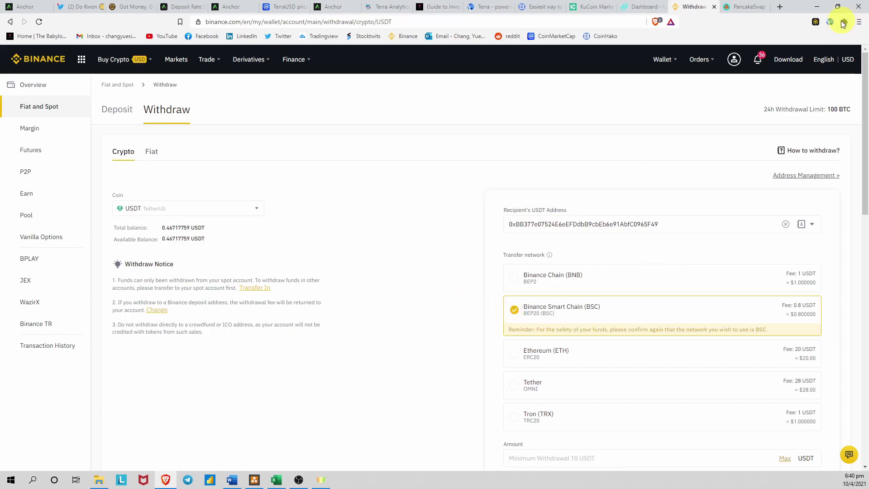
# Examine the Binance Chain Wallet's network and asset list against the withdrawal form, and return to PancakeSwap.
pyautogui.click(816, 22)
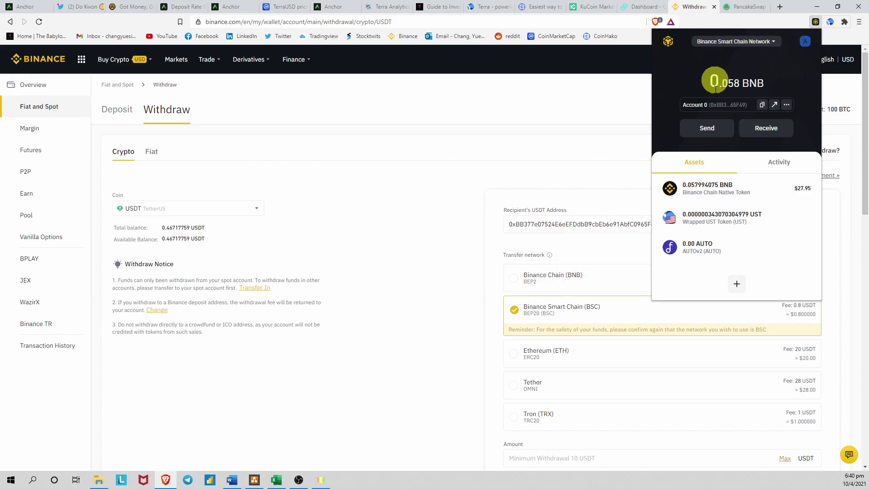
pyautogui.click(835, 358)
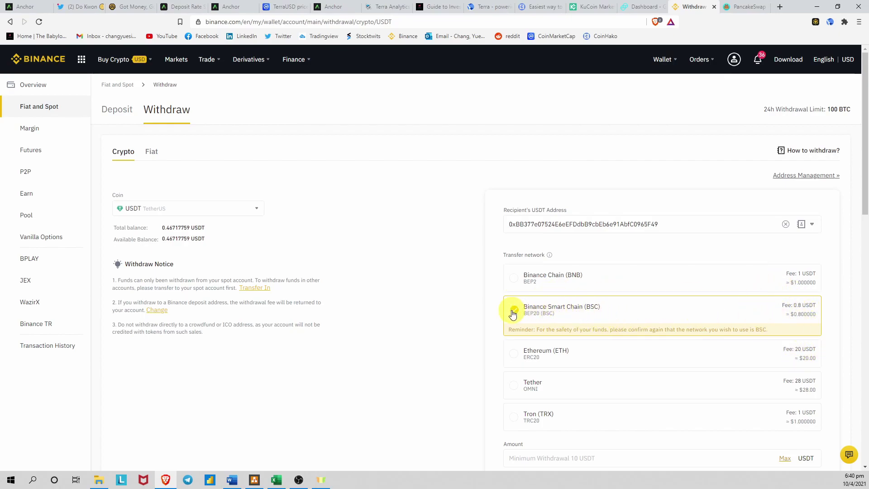
pyautogui.click(815, 22)
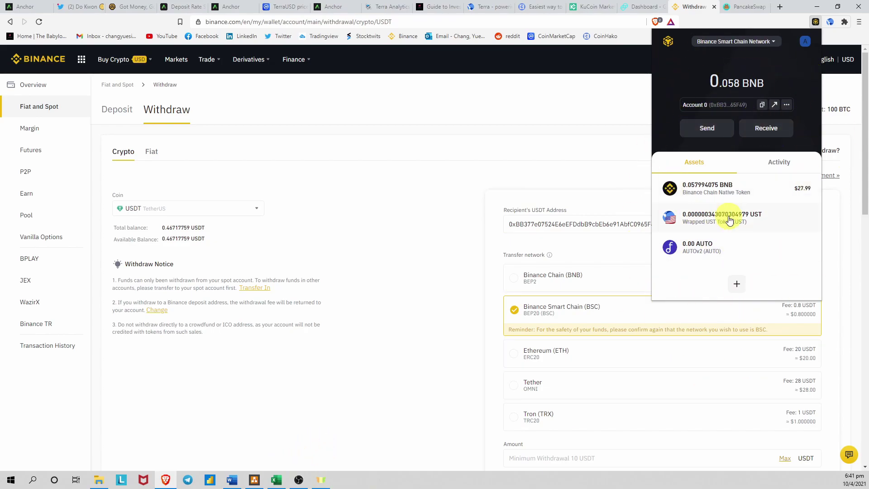
pyautogui.click(734, 4)
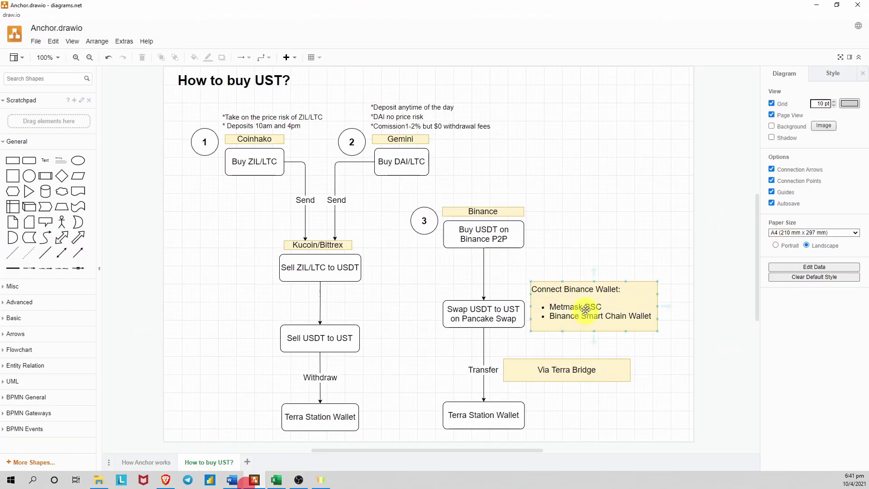
# Review the draw.io flowchart's Binance route from the Pancake Swap stage to the Terra Station Wallet.
pyautogui.click(458, 318)
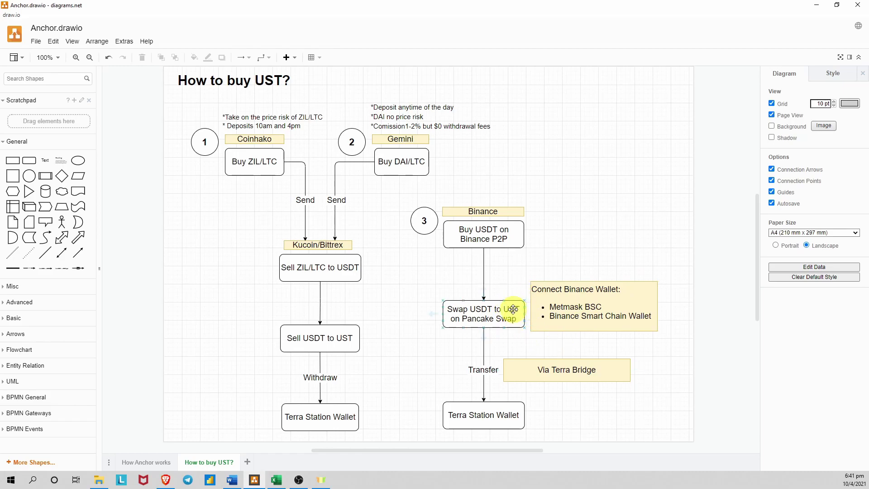
pyautogui.click(613, 281)
pyautogui.click(490, 423)
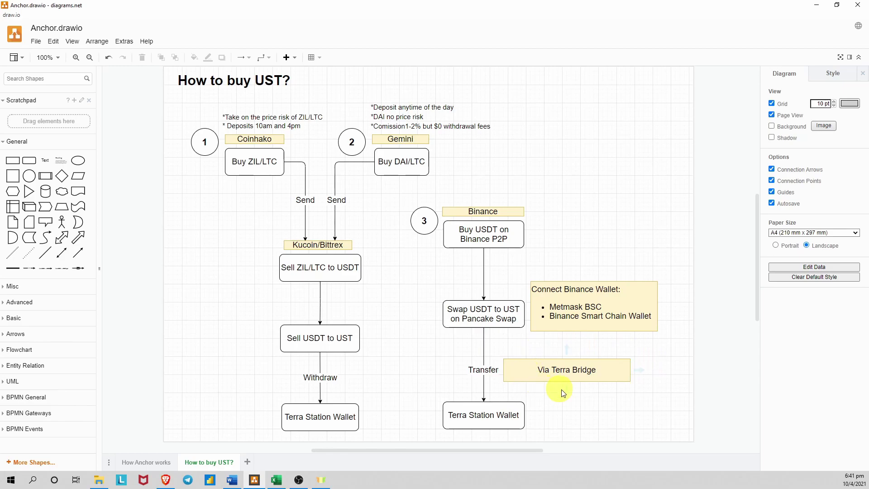
# Switch to Terra Bridge, set the source chain to BSC, and connect the Binance Chain wallet.
pyautogui.hotkey('alt', 'Tab')
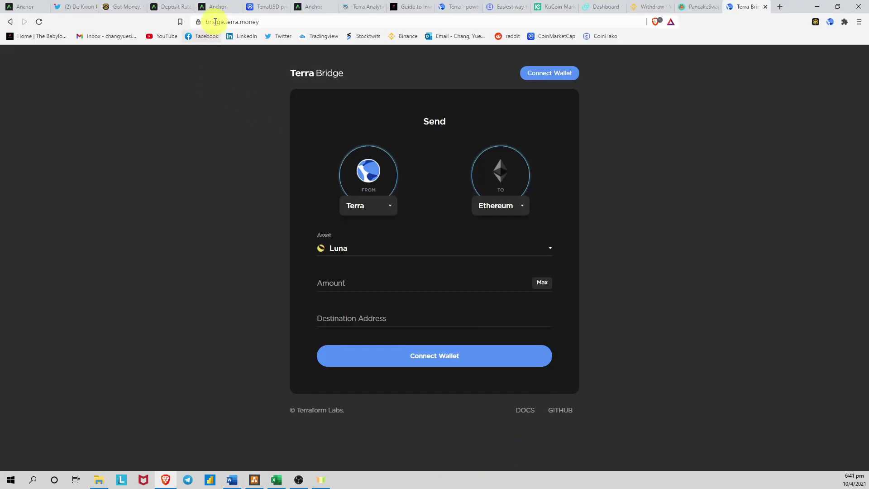
pyautogui.click(377, 210)
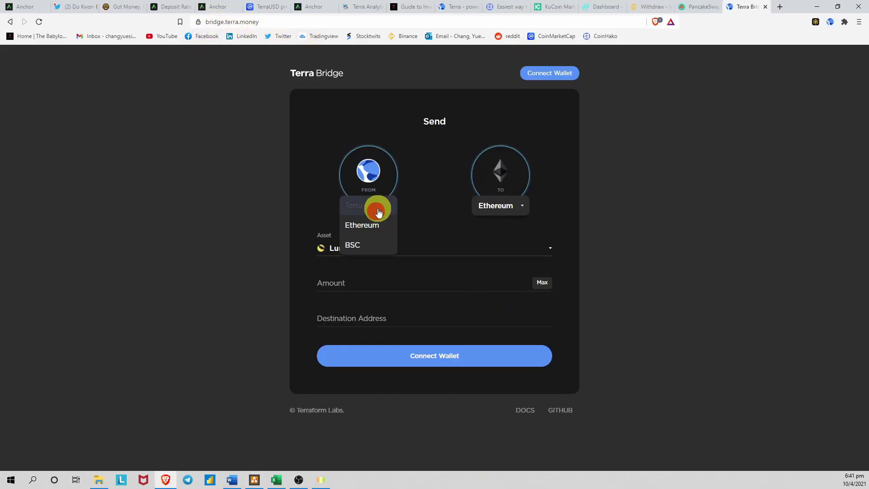
pyautogui.click(359, 245)
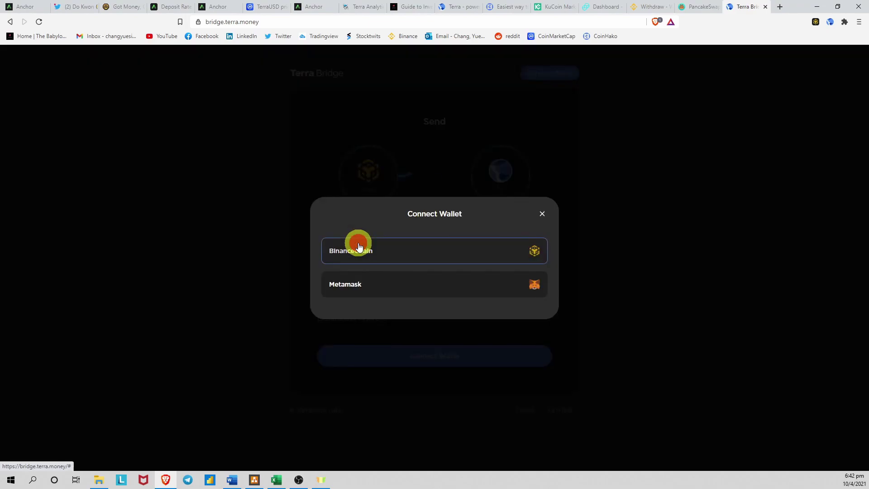
pyautogui.click(407, 250)
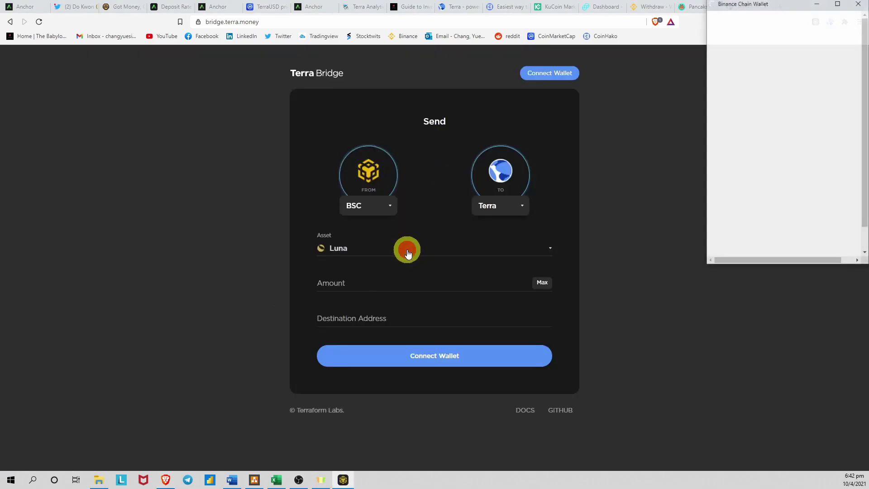
pyautogui.click(714, 286)
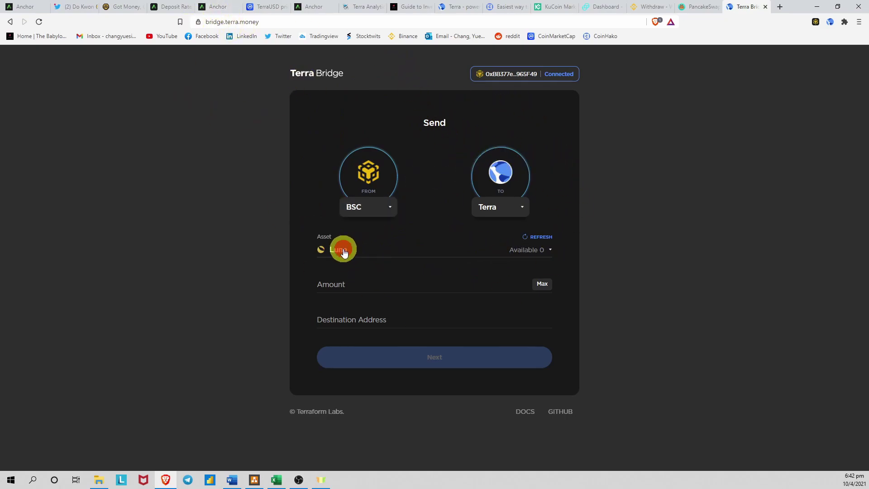
# Select UST as the asset for the BSC-to-Terra transfer and go to the destination address field, checking PancakeSwap's swap form on the way.
pyautogui.click(344, 252)
pyautogui.click(372, 214)
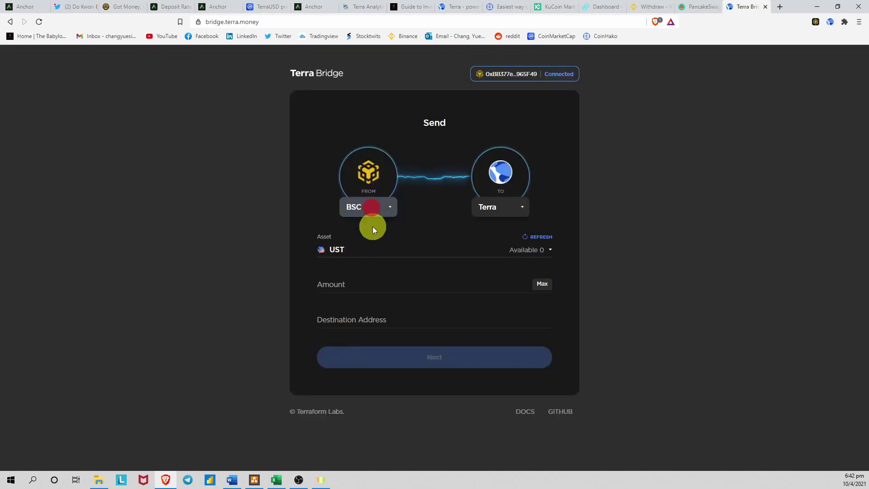
pyautogui.click(701, 6)
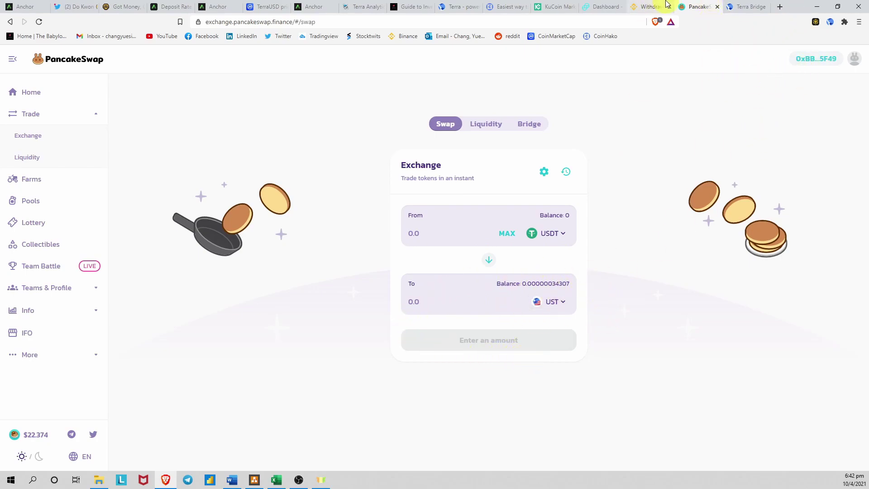
pyautogui.click(742, 5)
pyautogui.click(347, 284)
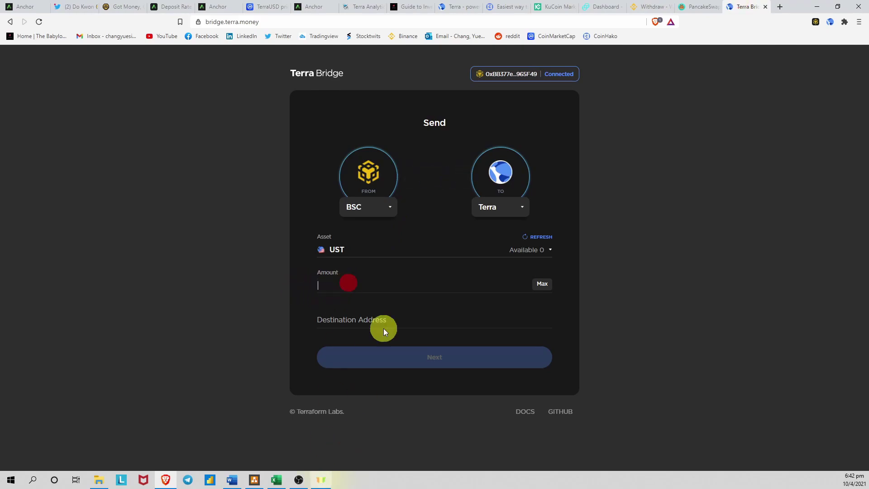
pyautogui.click(377, 313)
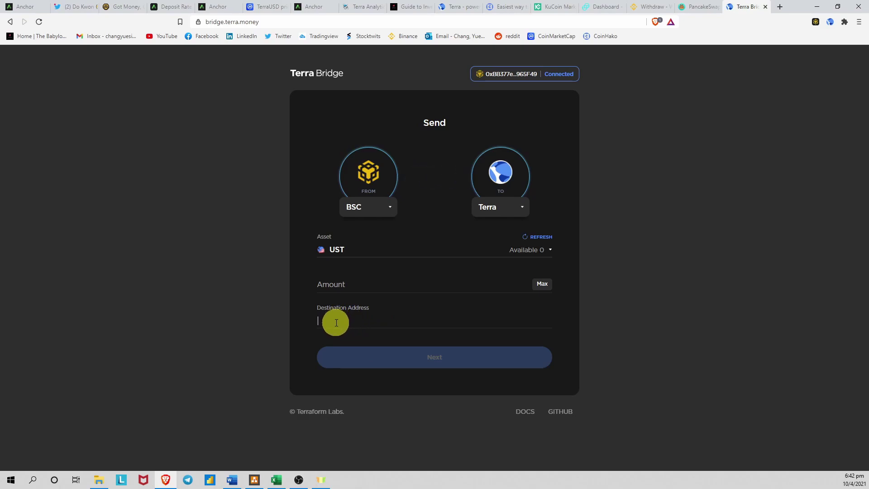
# Review the Binance route in the draw.io flowchart against Anchor's Earn page, and switch the diagram to the How Anchor works page.
pyautogui.click(254, 479)
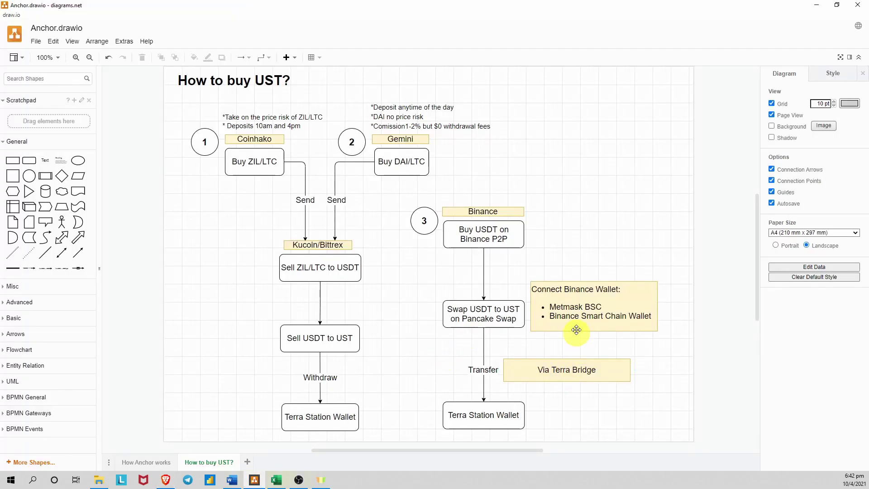
pyautogui.click(568, 292)
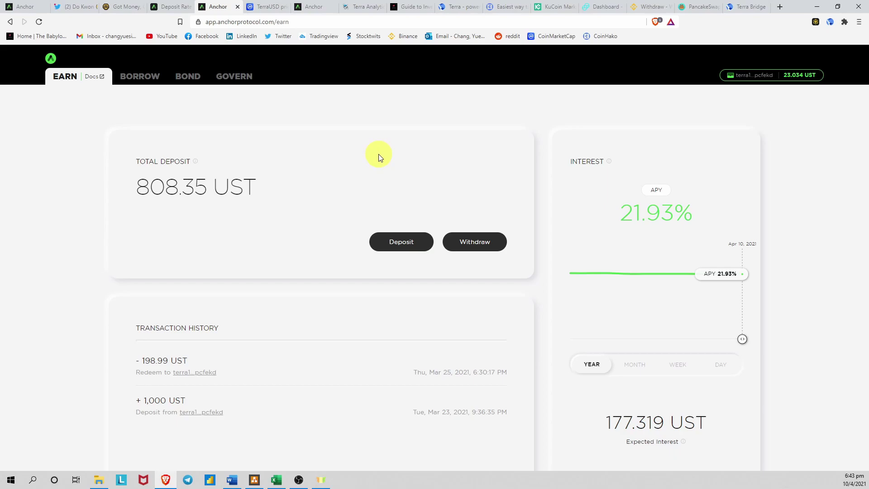
pyautogui.hotkey('alt', 'Tab')
pyautogui.click(135, 462)
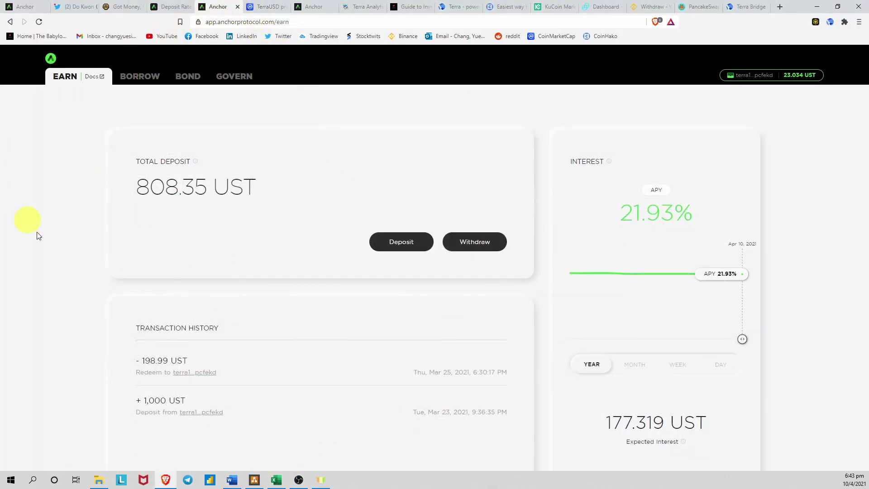
# View the UST deposit form on Anchor's Earn page, close it without depositing, and go to the Twitter page.
pyautogui.click(410, 247)
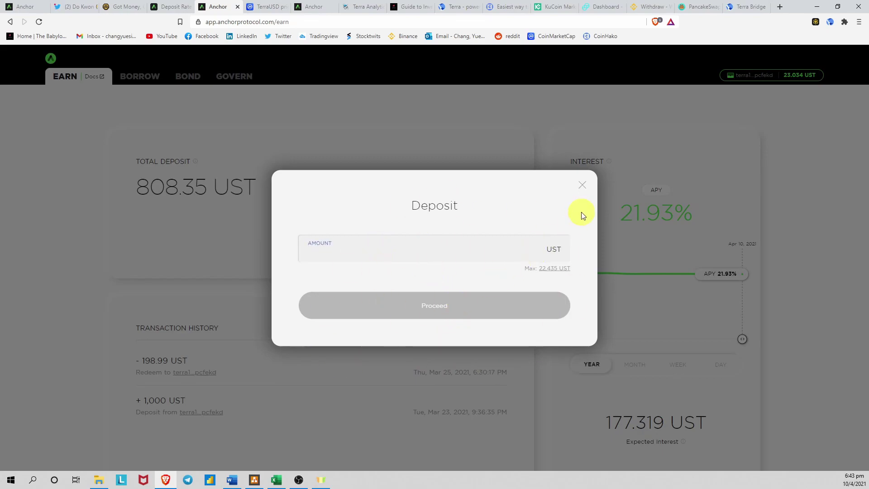
pyautogui.click(580, 185)
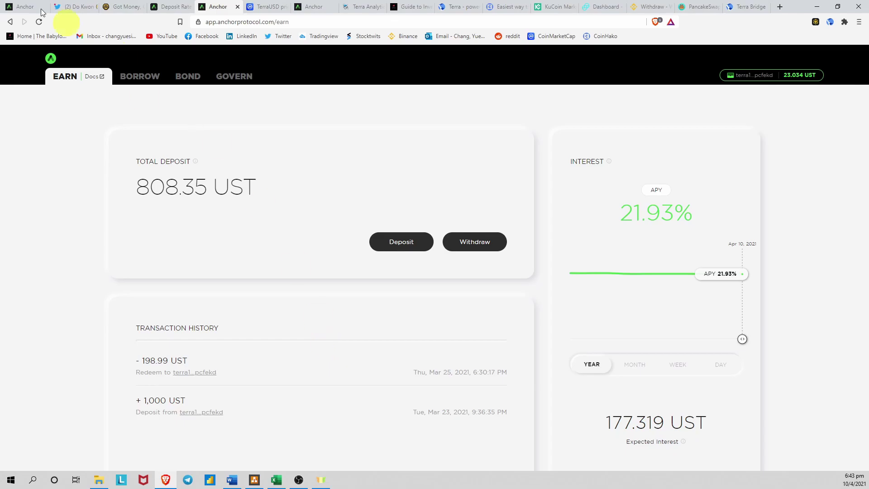
pyautogui.click(73, 6)
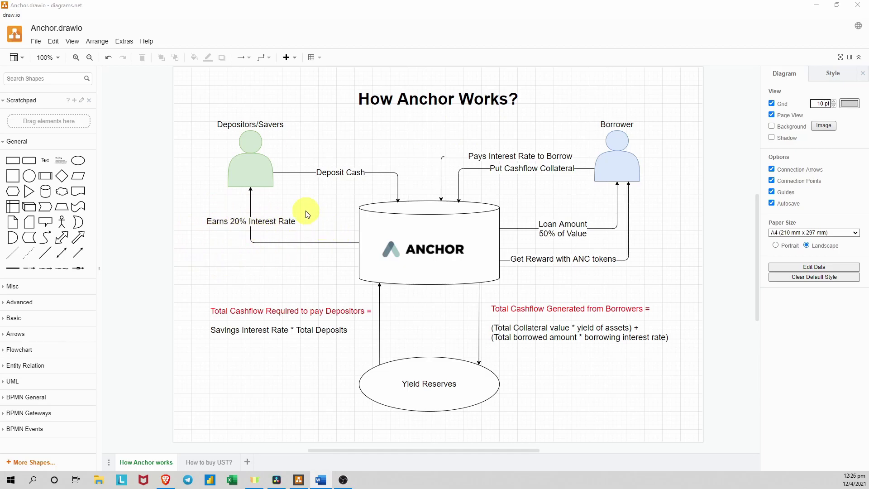
# Recap the draw.io diagrams by viewing the How to buy UST page and returning to How Anchor works.
pyautogui.click(202, 460)
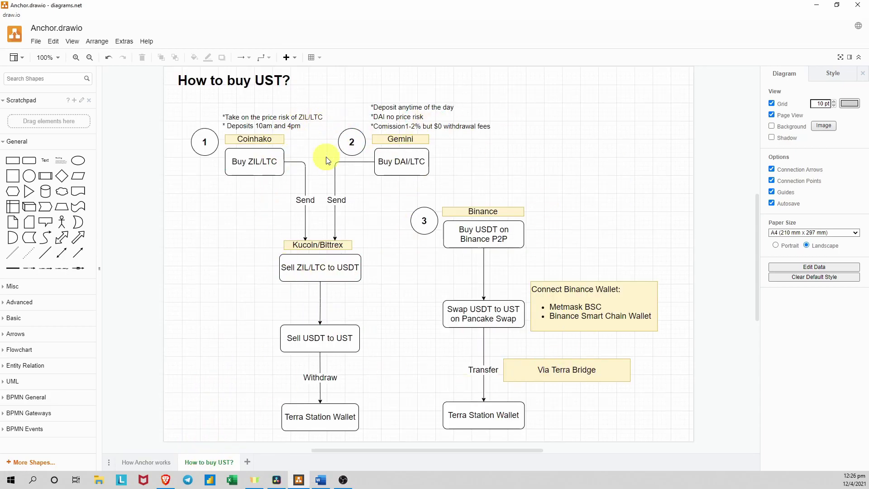
pyautogui.click(152, 458)
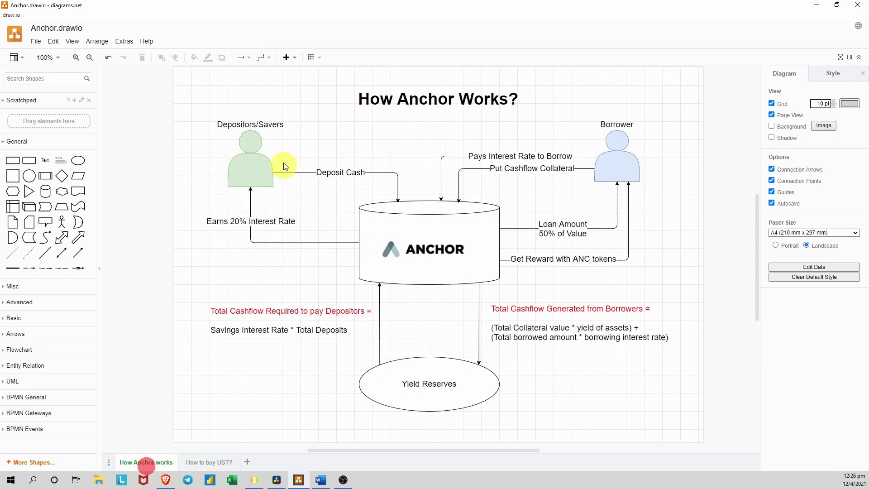
pyautogui.click(391, 242)
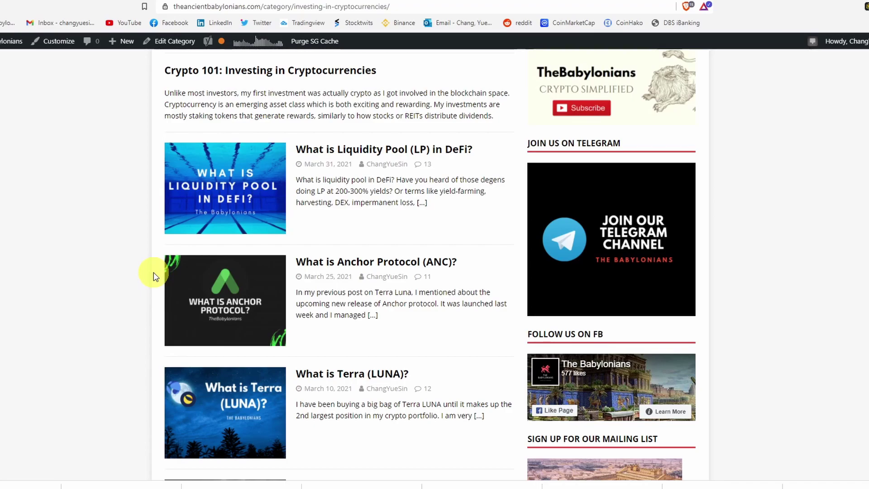
# Browse The Babylonians' Crypto article list and pick the What is Anchor Protocol (ANC)? article.
pyautogui.scroll(2, 156, 276)
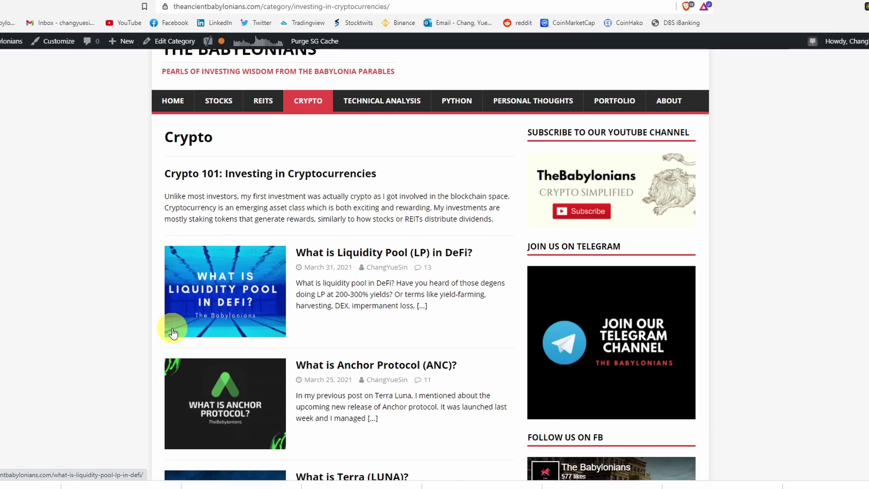
pyautogui.scroll(-2, 247, 362)
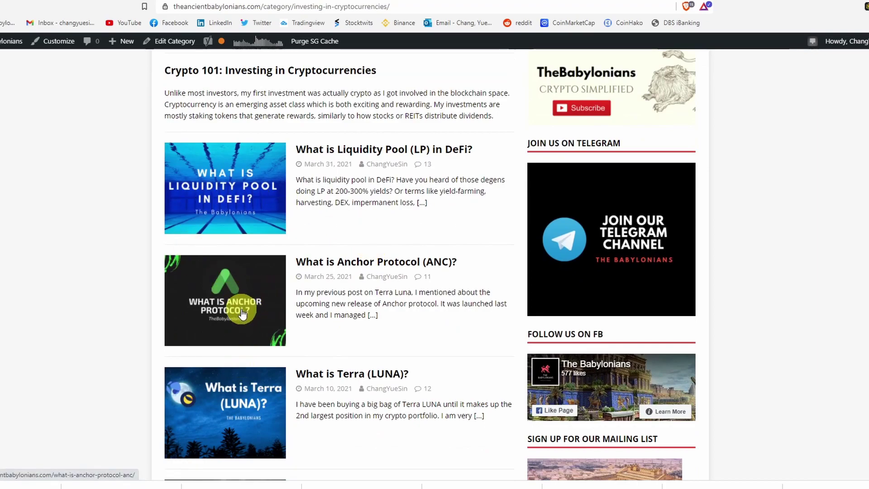
pyautogui.click(241, 313)
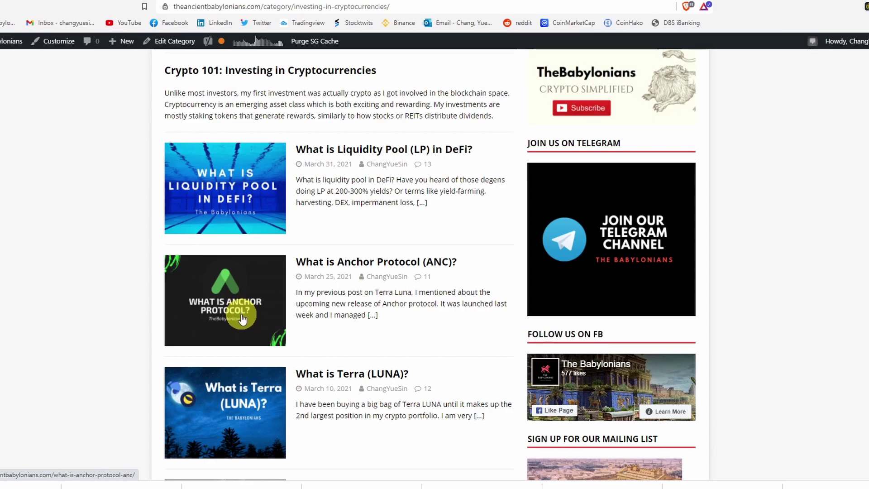
# Check the Audits section of Anchor's Security documentation, and read the Twitter thread about insurance for Anchor deposits with its replies.
pyautogui.scroll(2, 243, 318)
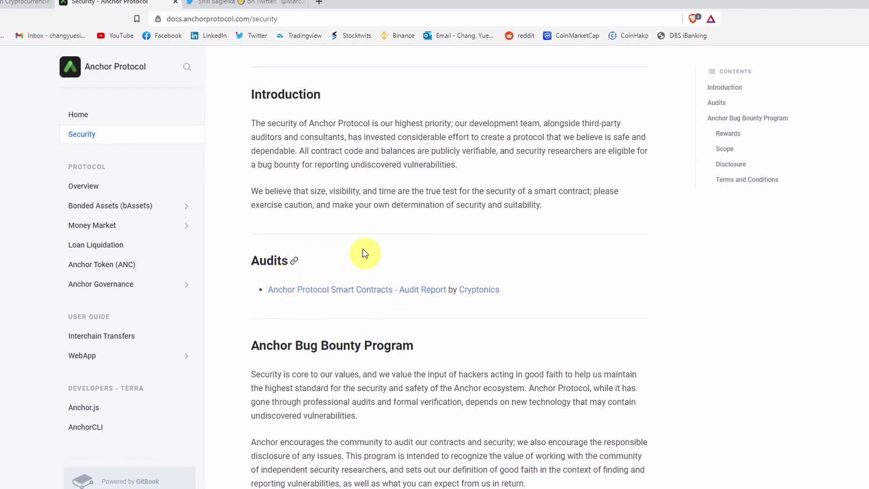
pyautogui.click(247, 3)
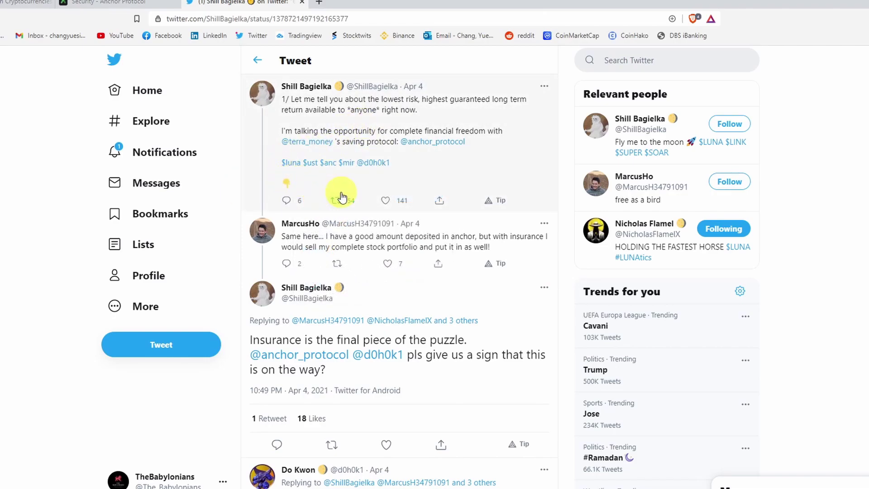
pyautogui.scroll(-1, 357, 212)
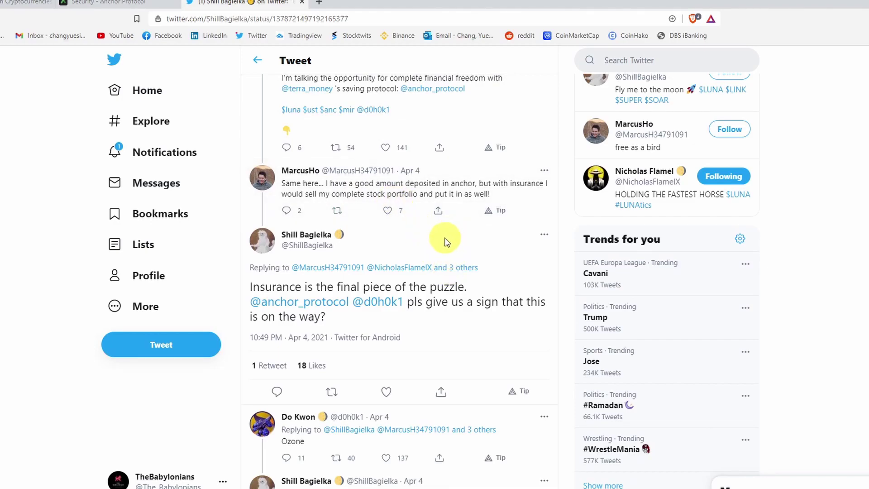
pyautogui.scroll(1, 430, 233)
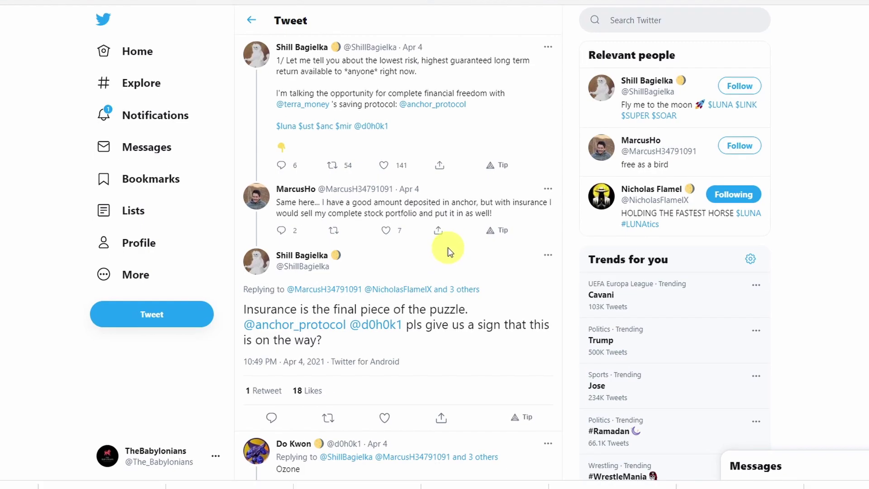
pyautogui.scroll(-1, 442, 217)
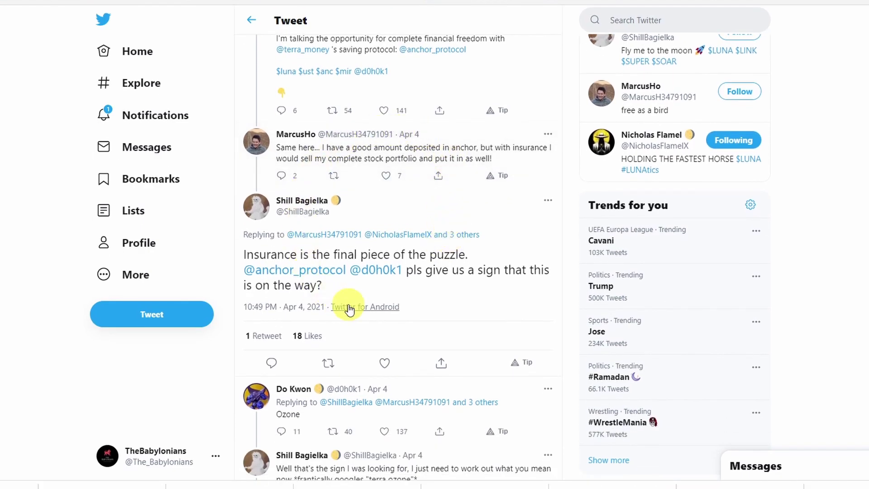
pyautogui.scroll(-1, 413, 184)
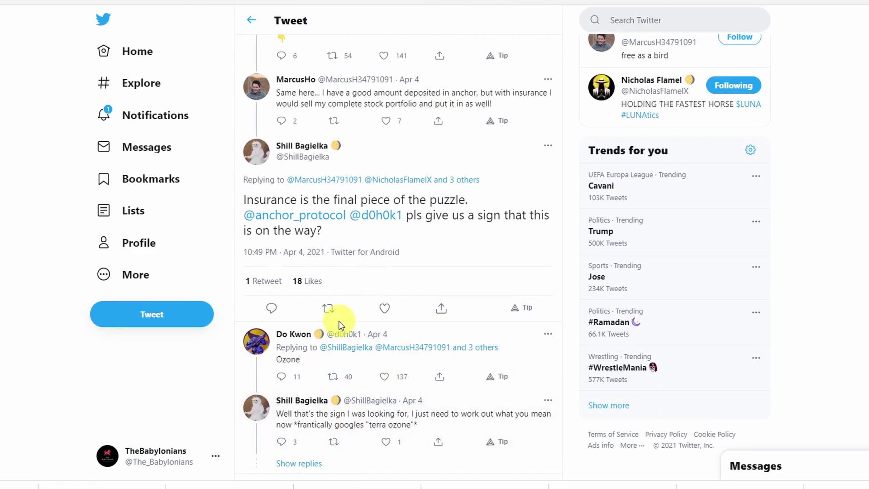